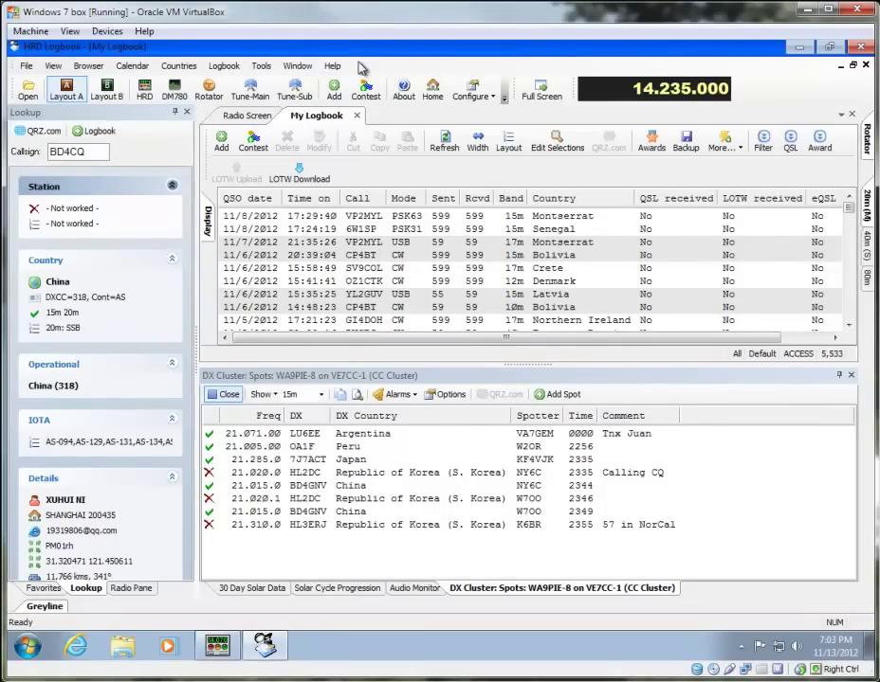
Check the installed logbook program's version and compile date, and close the information window
{"action": "left_click", "coordinate": [332, 66]}
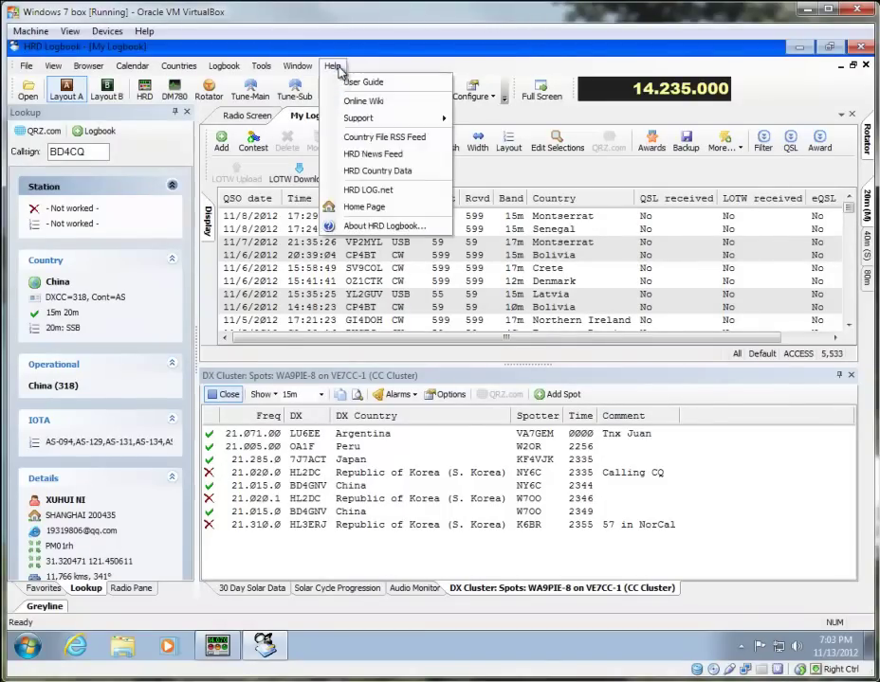
{"action": "left_click", "coordinate": [379, 229]}
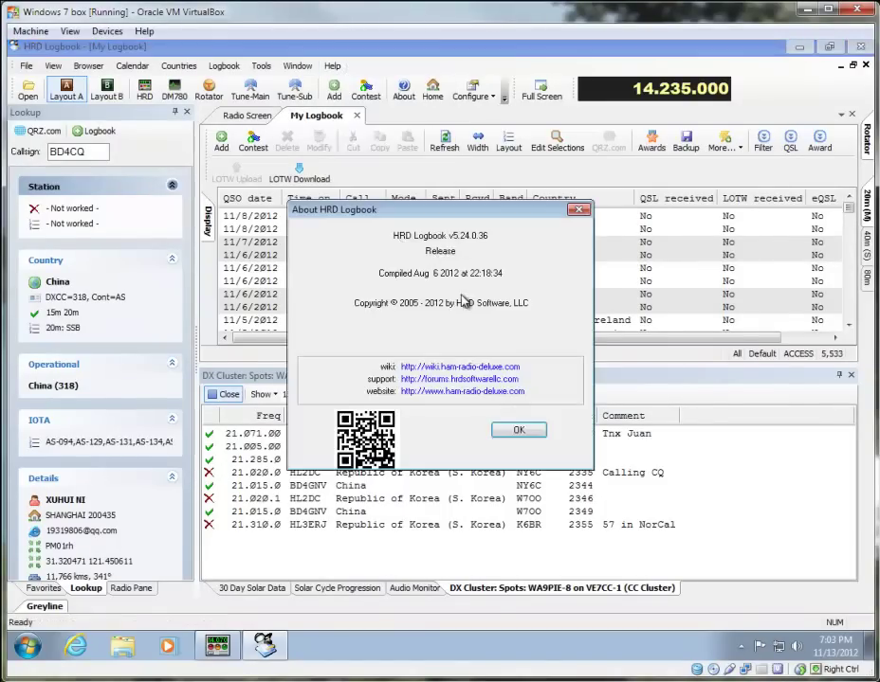
{"action": "left_click", "coordinate": [518, 431]}
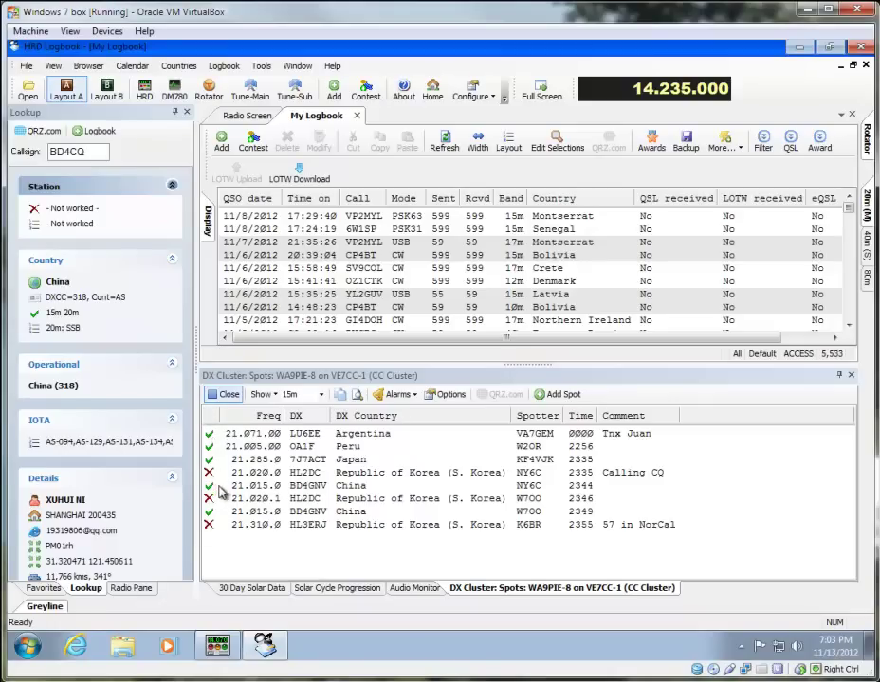
Look up the China spot on 21.015 from 2344 and filter the logbook to DXCC equals 318
{"action": "left_click", "coordinate": [284, 485]}
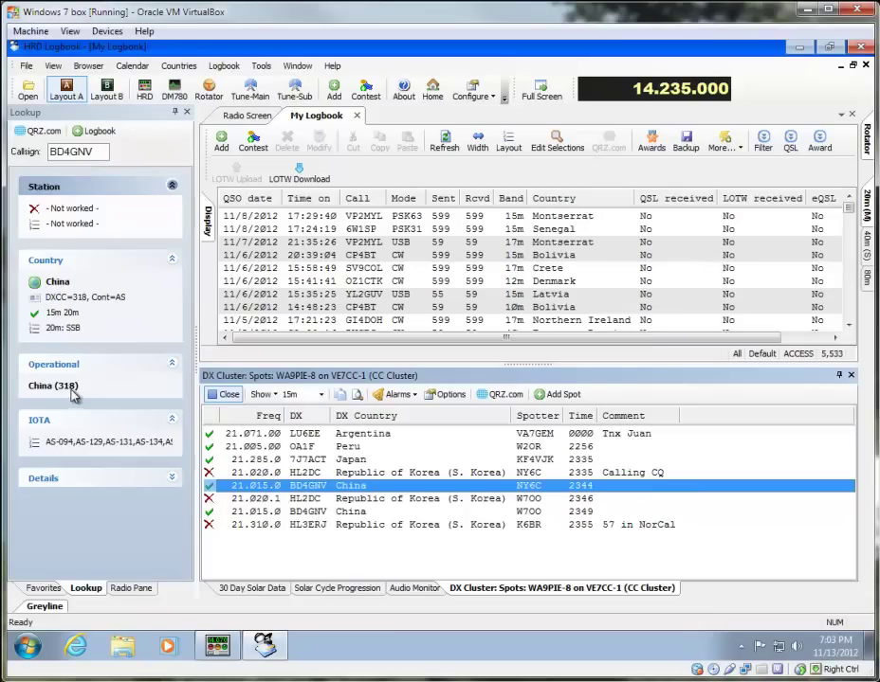
{"action": "left_click", "coordinate": [762, 142]}
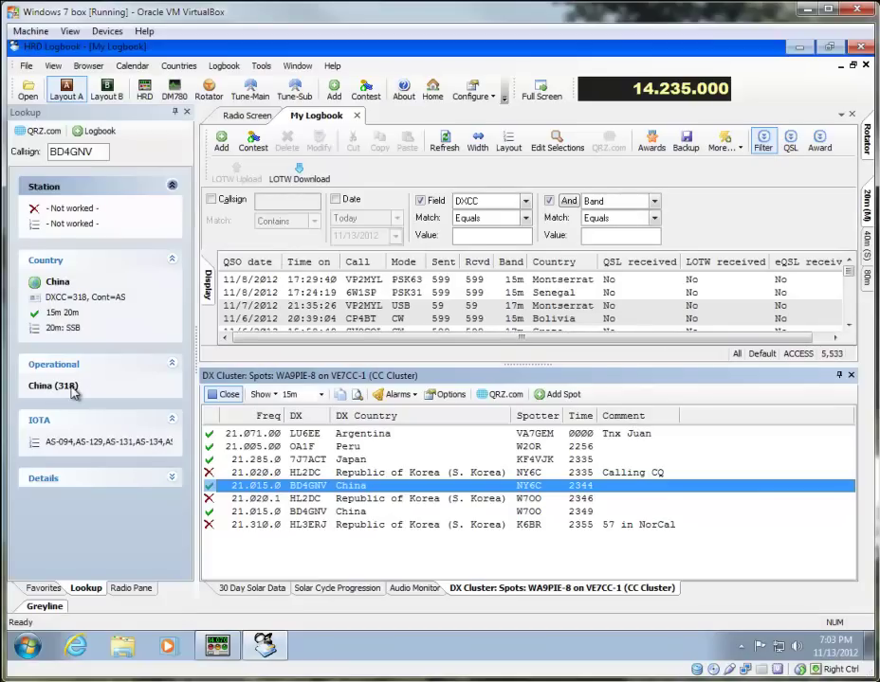
{"action": "left_click", "coordinate": [473, 238]}
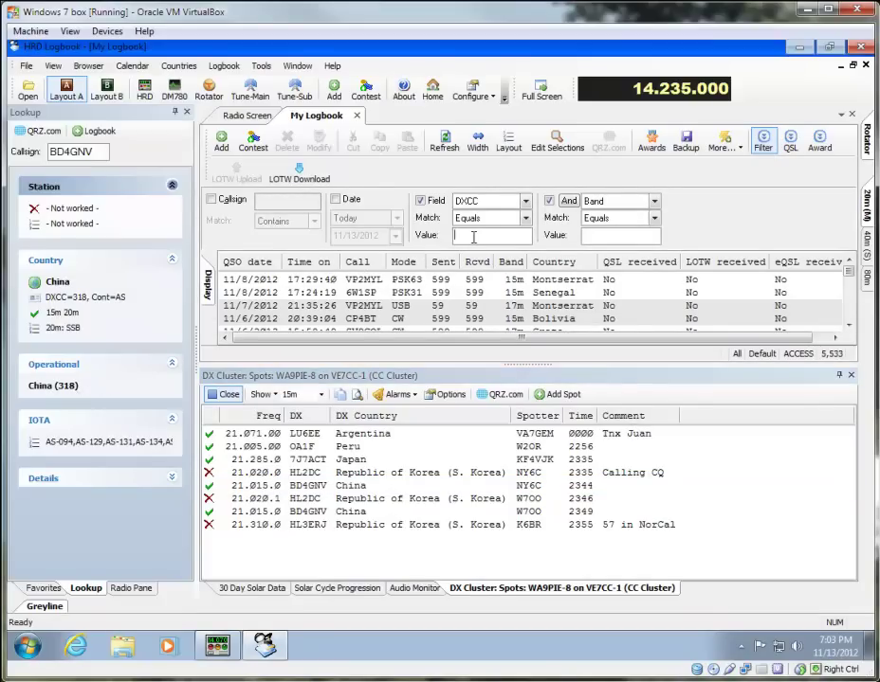
{"action": "type", "text": "318"}
{"action": "key", "text": "Return"}
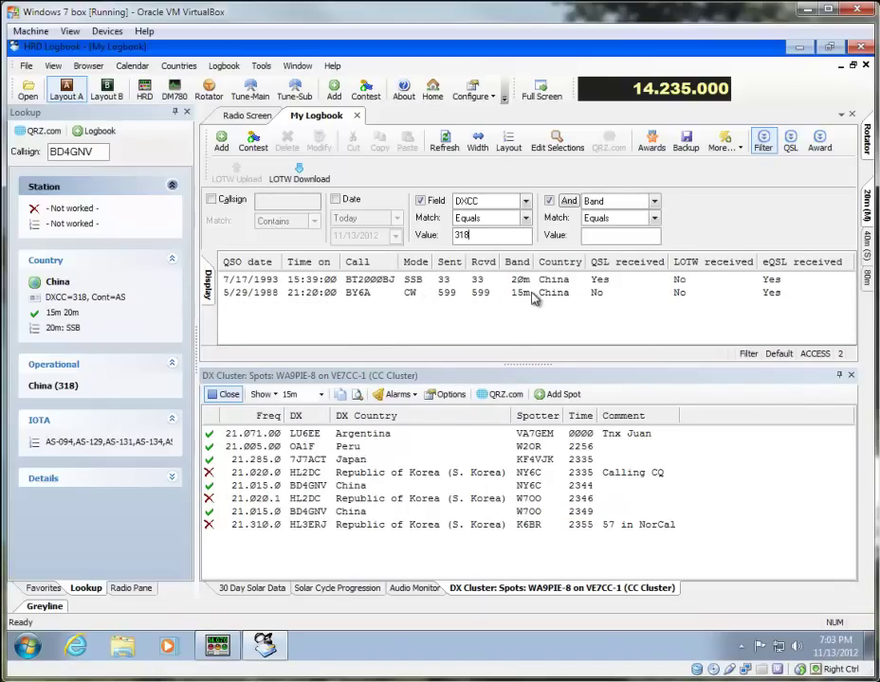
Compare the 1988 CW contact on 15m in the filtered log with the China spot on 21.015
{"action": "left_click", "coordinate": [417, 293]}
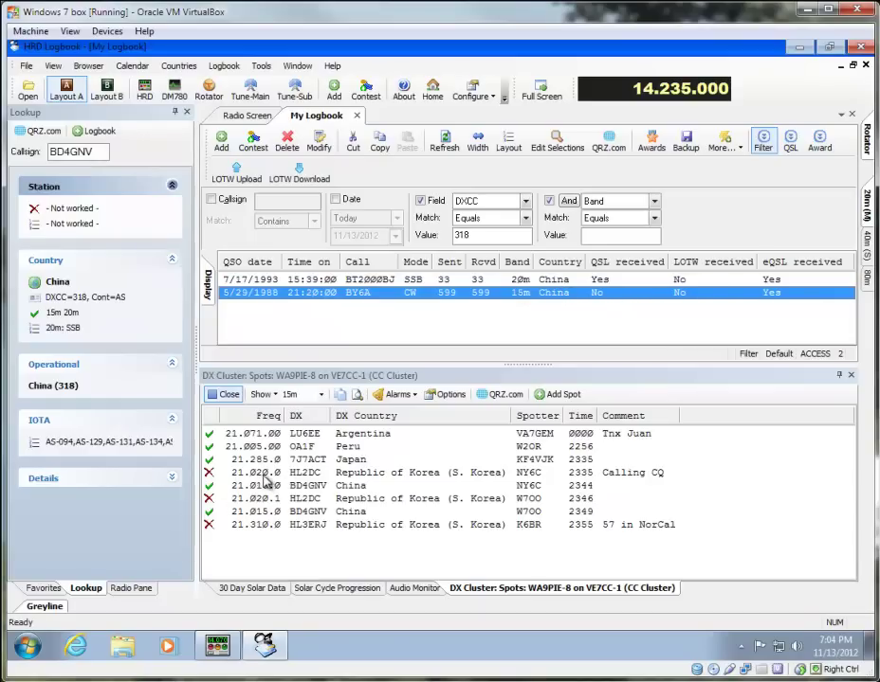
{"action": "left_click", "coordinate": [229, 486]}
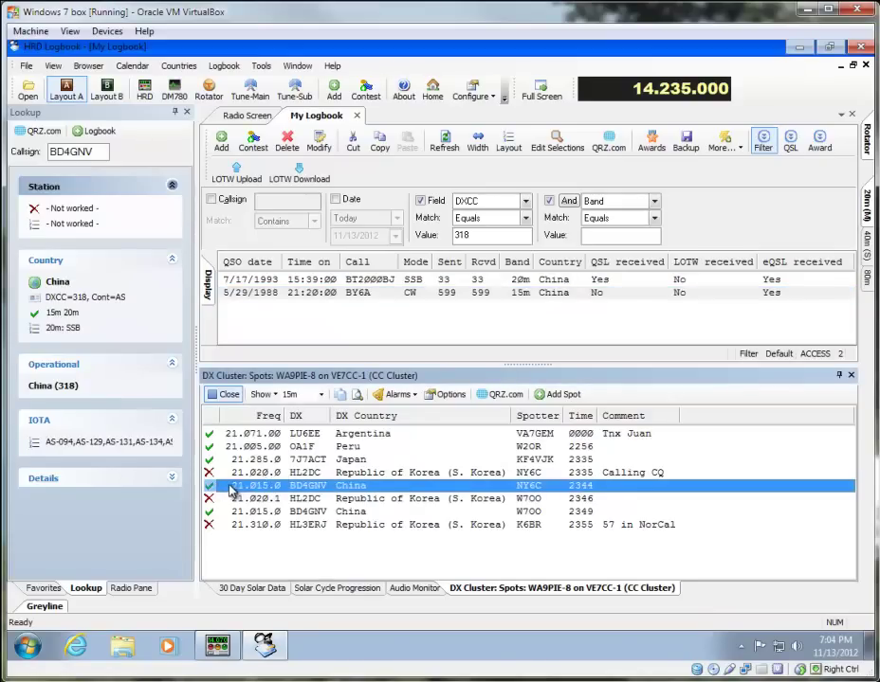
{"action": "left_click", "coordinate": [480, 295]}
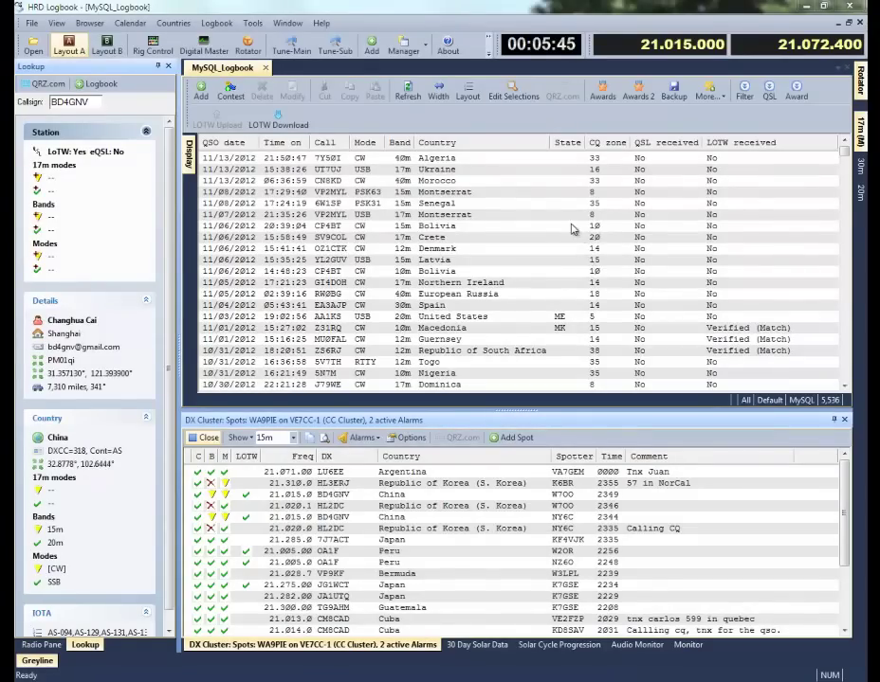
Switch to the MySQL_Logbook window and check that program's version details
{"action": "left_click", "coordinate": [321, 23]}
{"action": "left_click", "coordinate": [356, 164]}
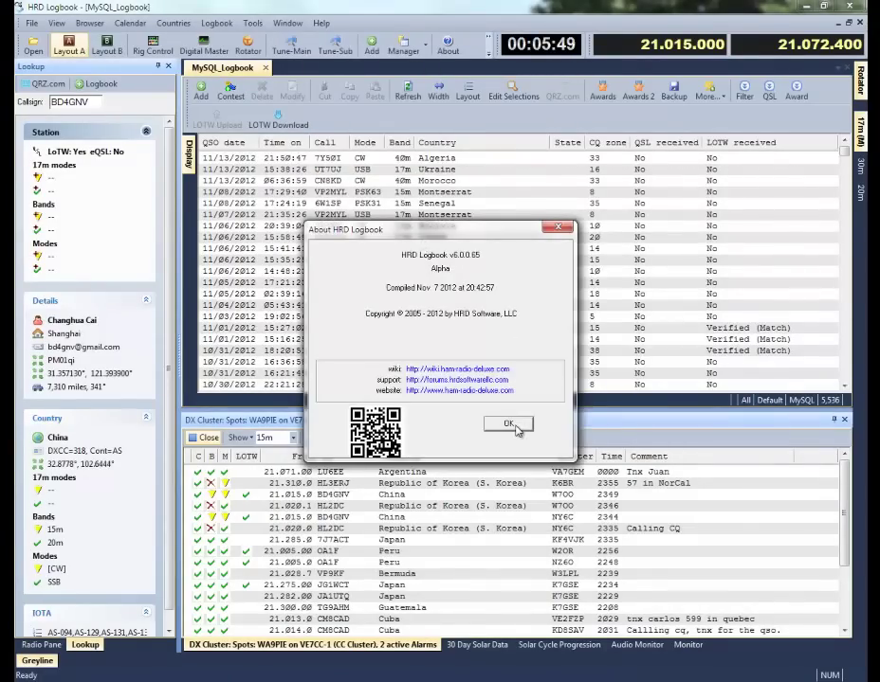
{"action": "left_click", "coordinate": [509, 425]}
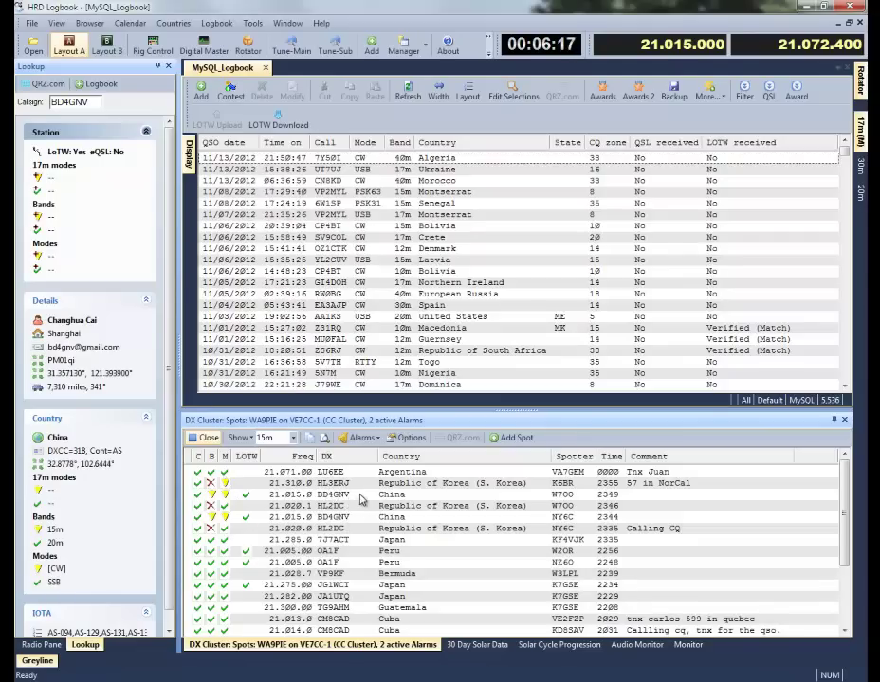
Look up the 2349 China spot and review the worked status icons and confirmation types in the DX Cluster appearance options
{"action": "left_click", "coordinate": [360, 496]}
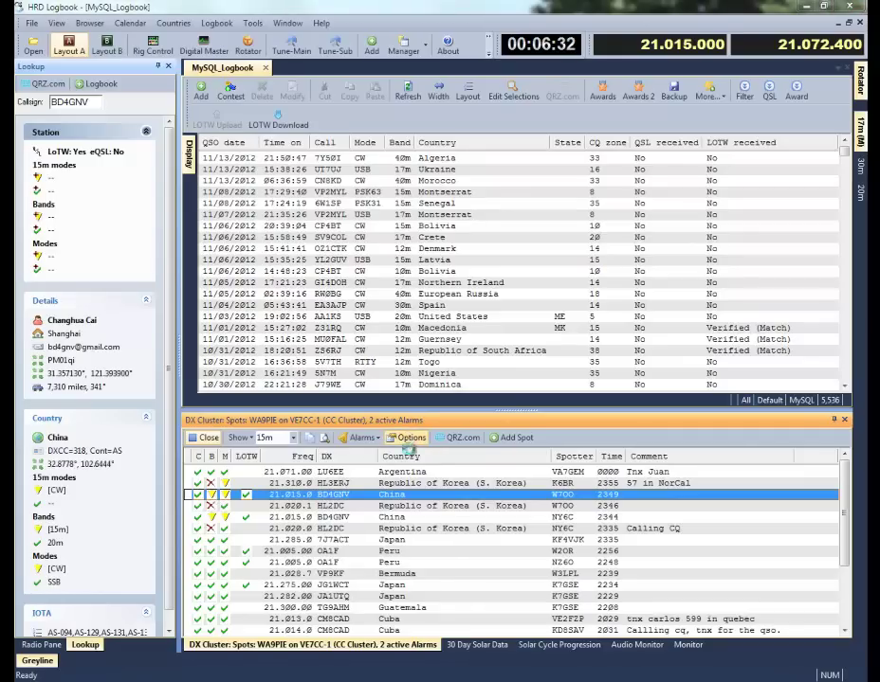
{"action": "left_click", "coordinate": [408, 442]}
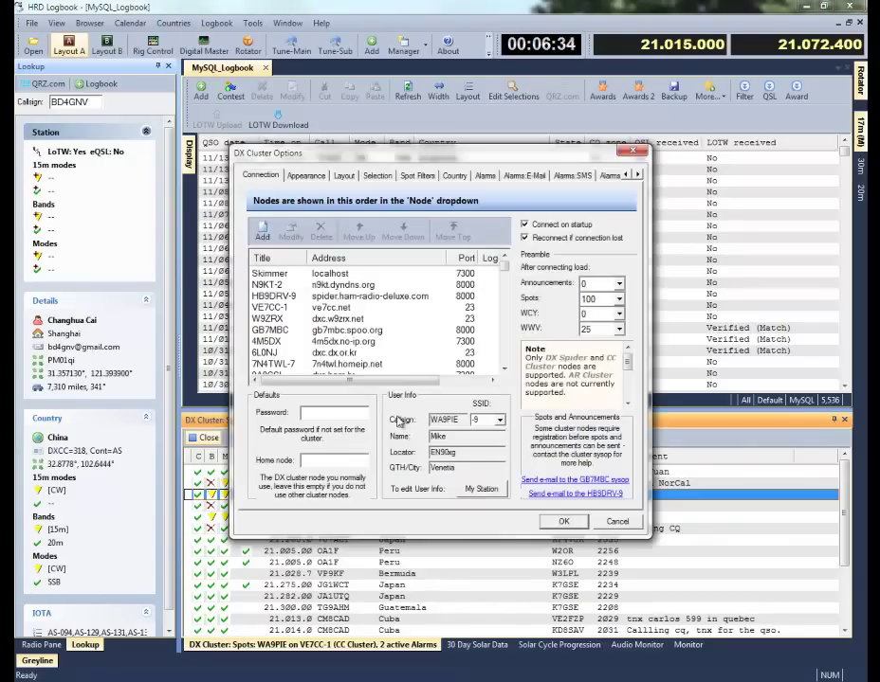
{"action": "left_click", "coordinate": [307, 176]}
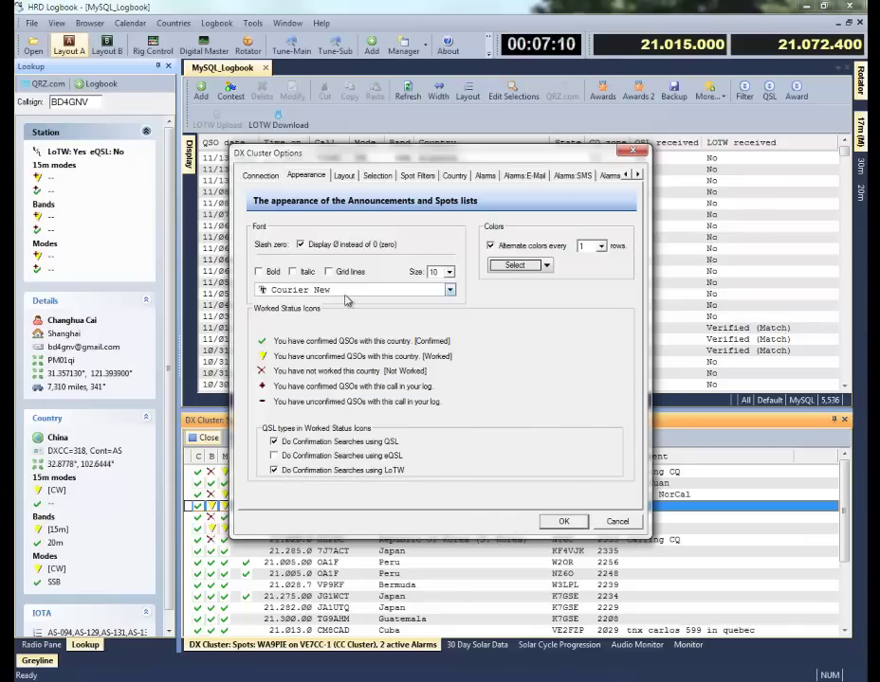
{"action": "left_click", "coordinate": [563, 521]}
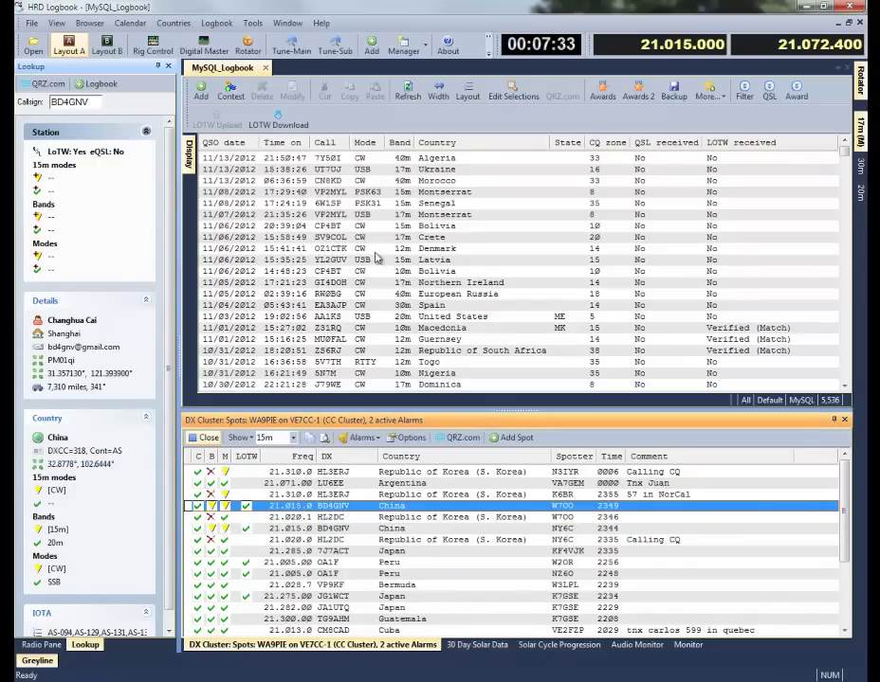
Filter MySQL_Logbook to DXCC equals 318 and check the QSL status of the 1988 CW contact on 15m
{"action": "left_click", "coordinate": [744, 91]}
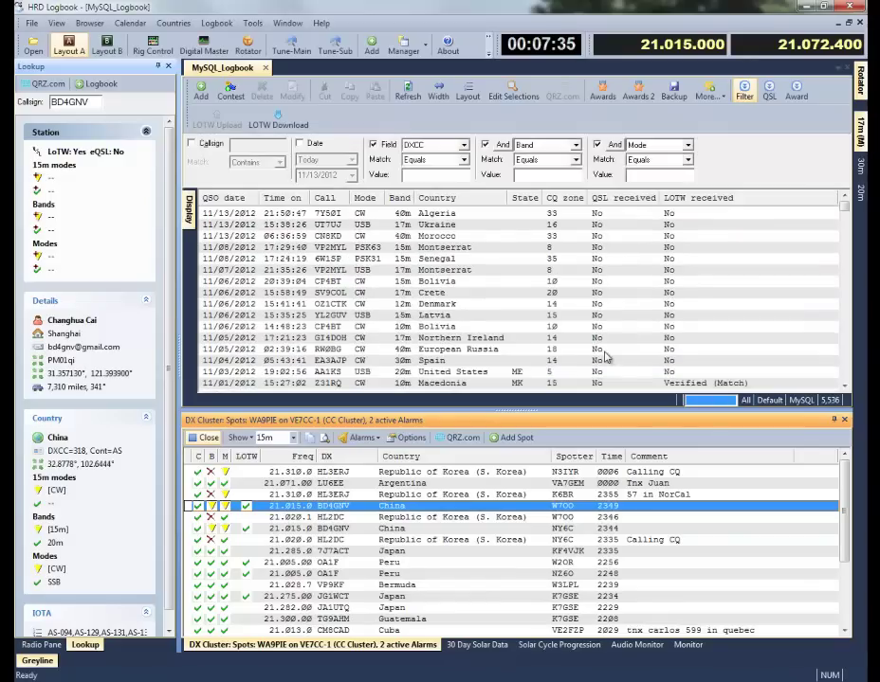
{"action": "left_click", "coordinate": [419, 175]}
{"action": "type", "text": "318"}
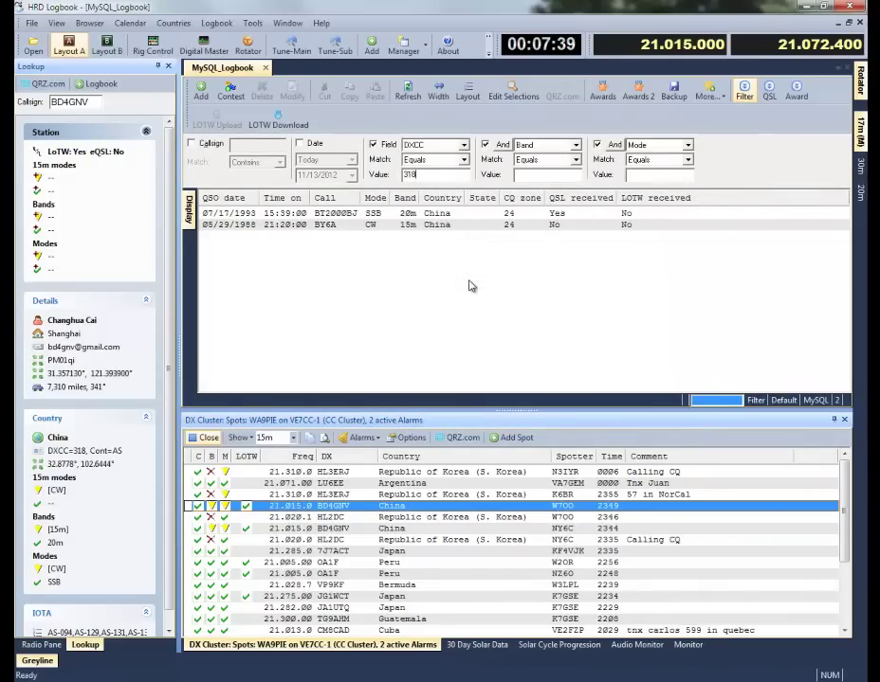
{"action": "left_click", "coordinate": [574, 225]}
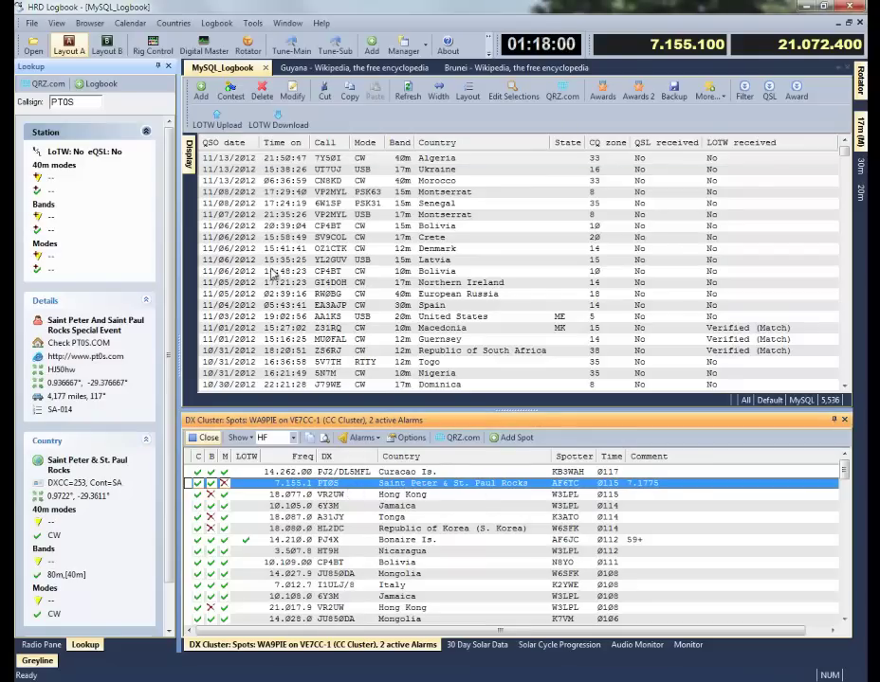
{"action": "left_click", "coordinate": [103, 83]}
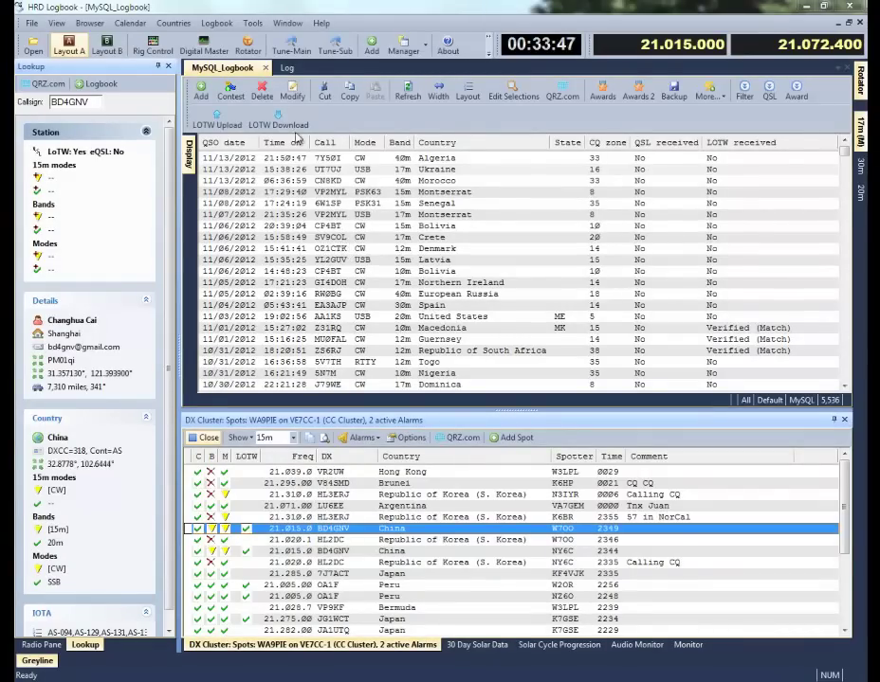
Examine the Club Log table of worked bands and modes on the NH8S online log page
{"action": "left_click", "coordinate": [286, 67]}
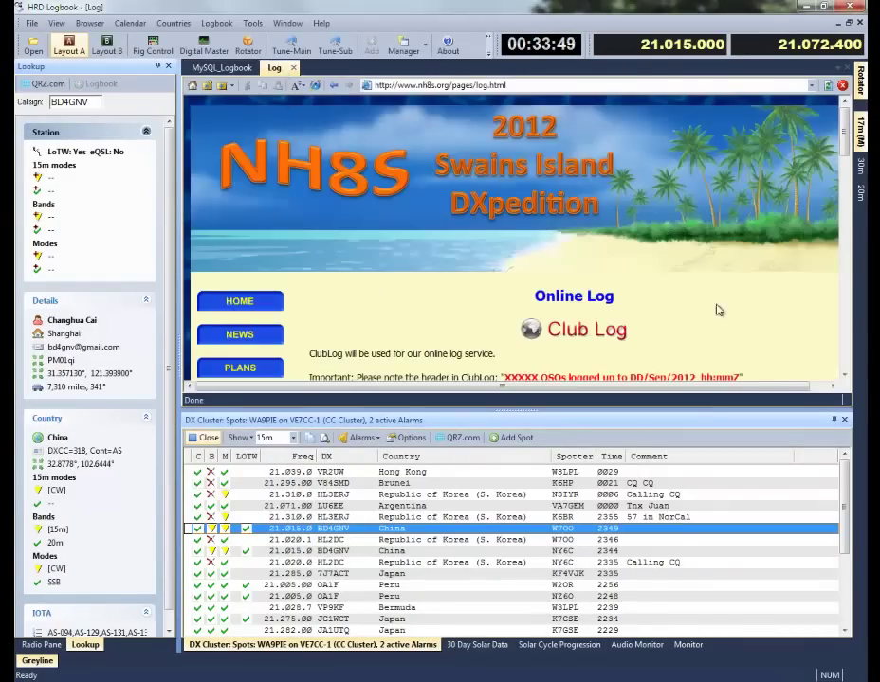
{"action": "scroll", "coordinate": [720, 313], "scroll_direction": "down", "scroll_amount": 5}
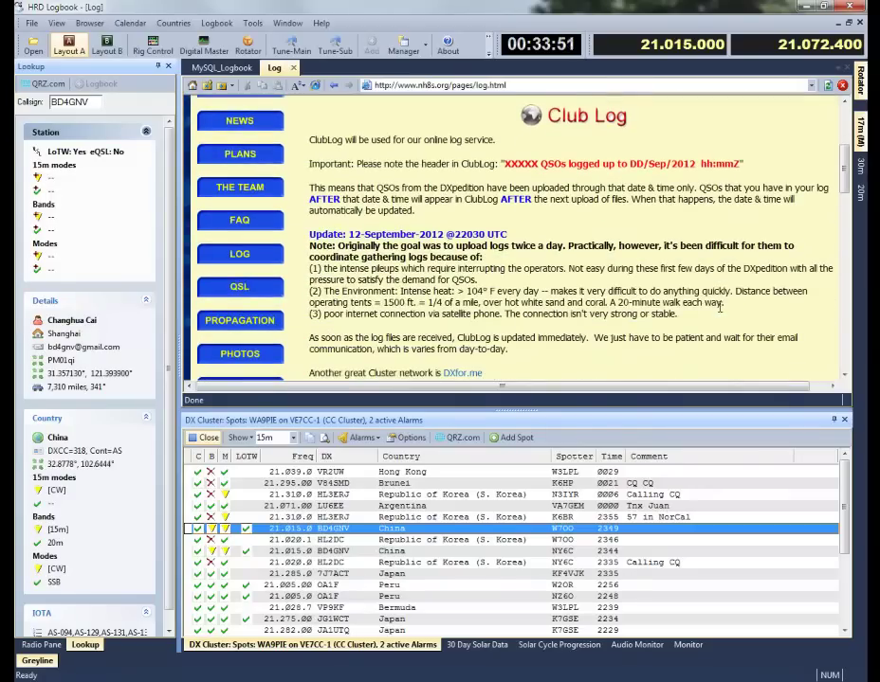
{"action": "scroll", "coordinate": [625, 322], "scroll_direction": "down", "scroll_amount": 15}
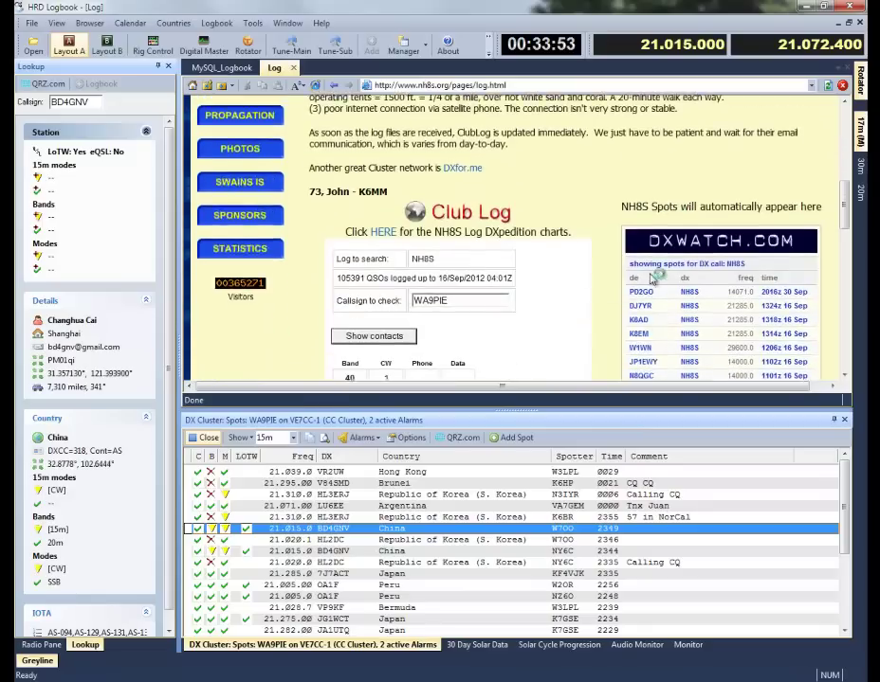
{"action": "scroll", "coordinate": [614, 280], "scroll_direction": "up", "scroll_amount": 1}
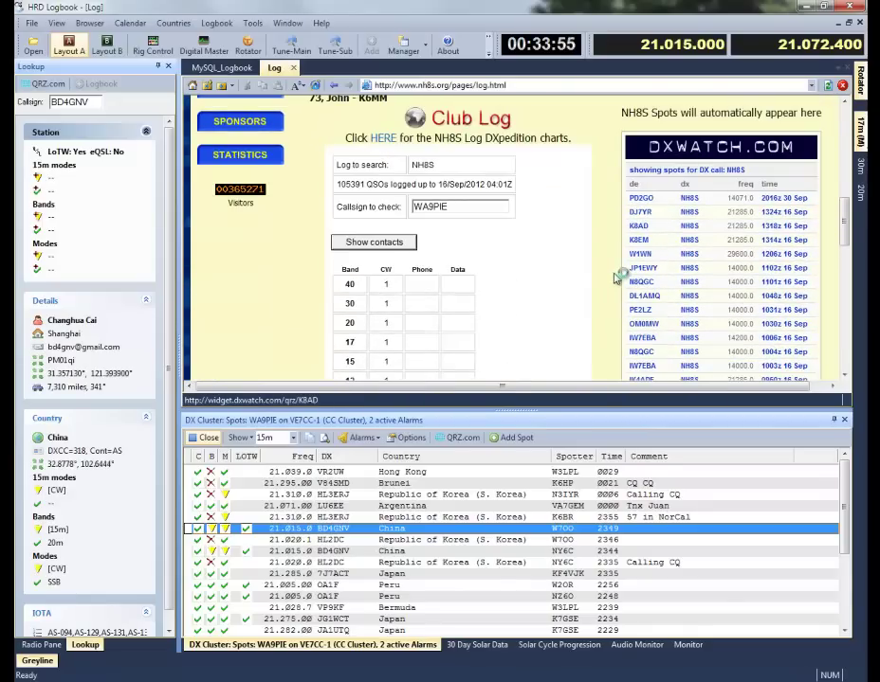
{"action": "scroll", "coordinate": [541, 258], "scroll_direction": "down", "scroll_amount": 1}
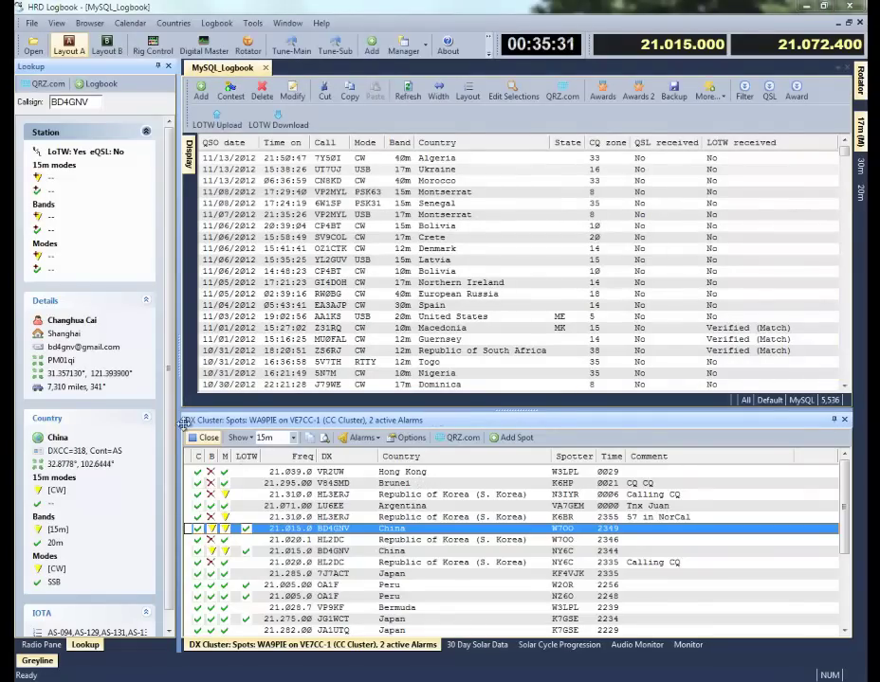
Open the spots column layout in the DX Cluster options and examine the descriptions of the available Worked fields
{"action": "left_click", "coordinate": [409, 438]}
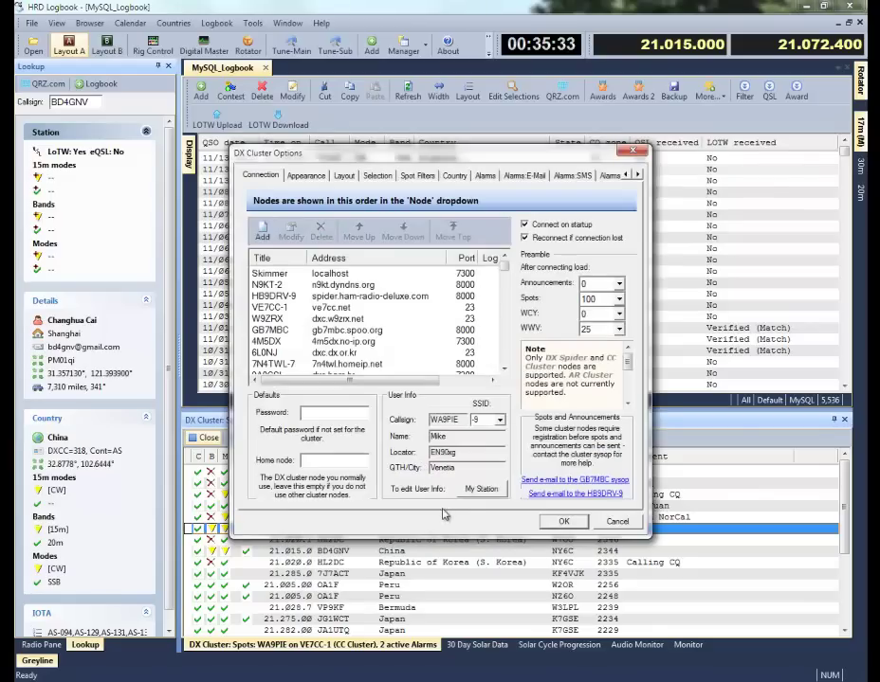
{"action": "left_click", "coordinate": [341, 177]}
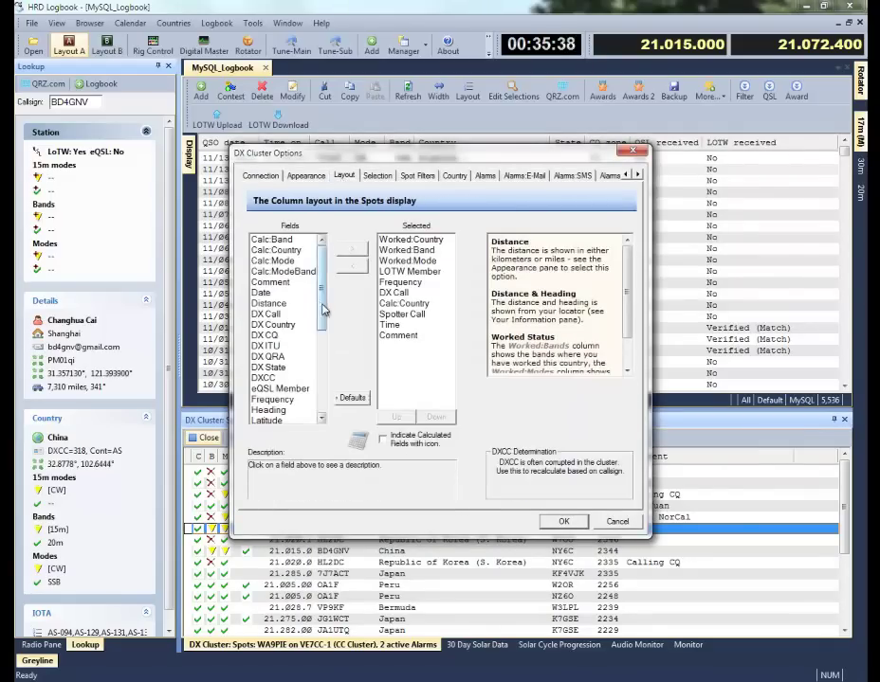
{"action": "left_click_drag", "start_coordinate": [324, 308], "coordinate": [323, 398]}
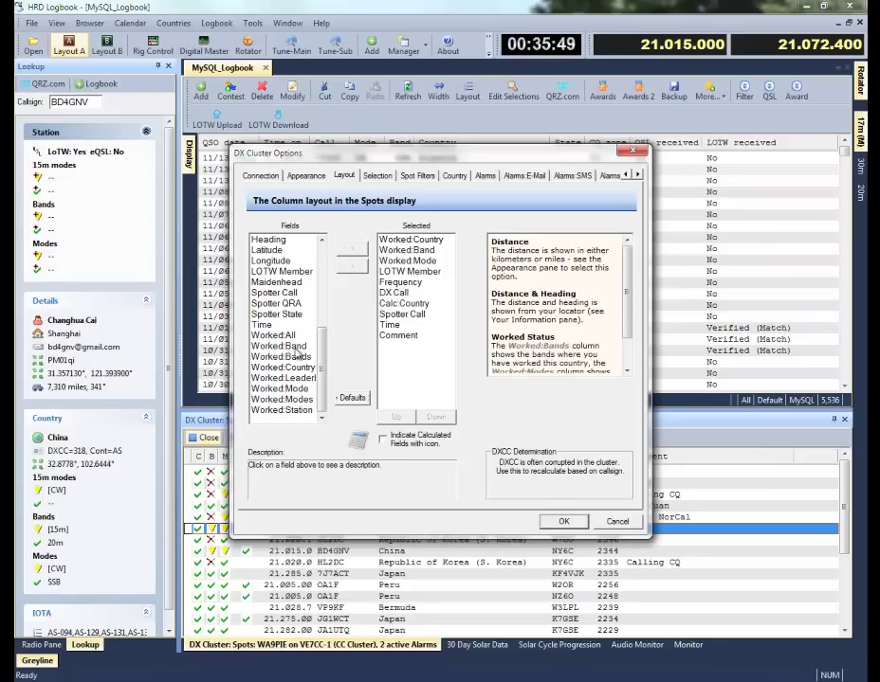
{"action": "left_click", "coordinate": [294, 356]}
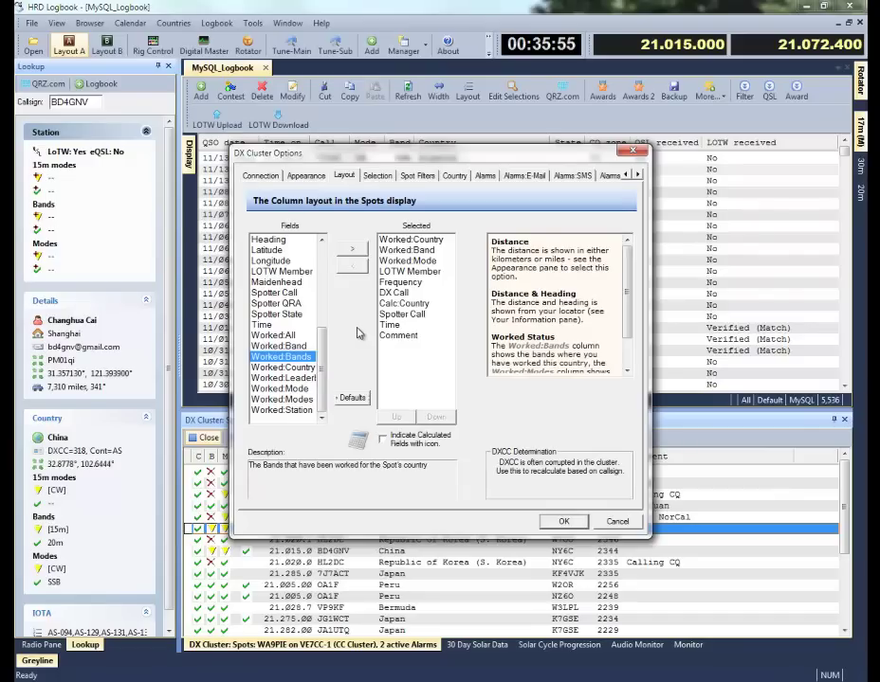
{"action": "left_click", "coordinate": [289, 337]}
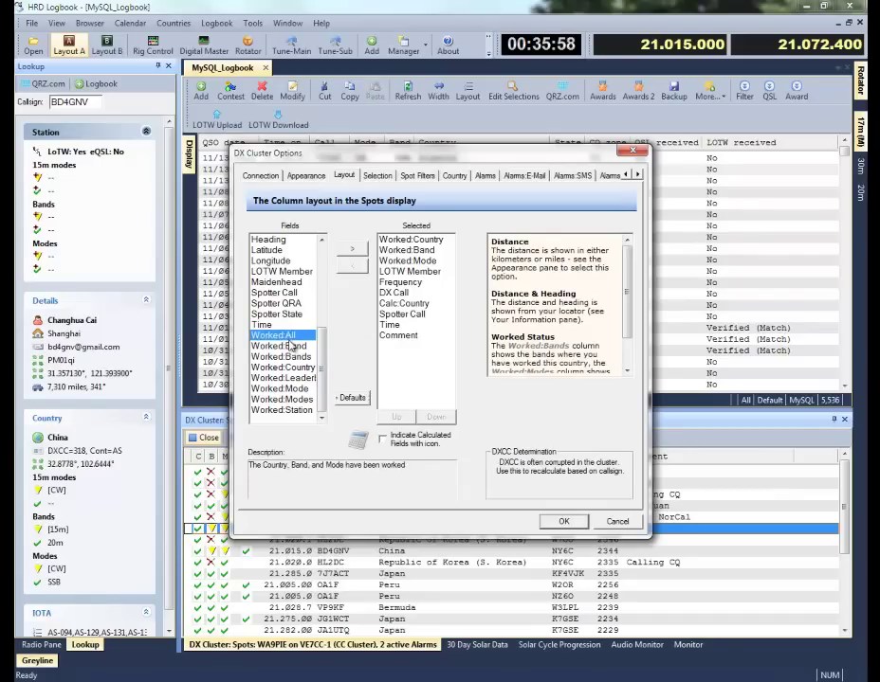
{"action": "left_click", "coordinate": [289, 346]}
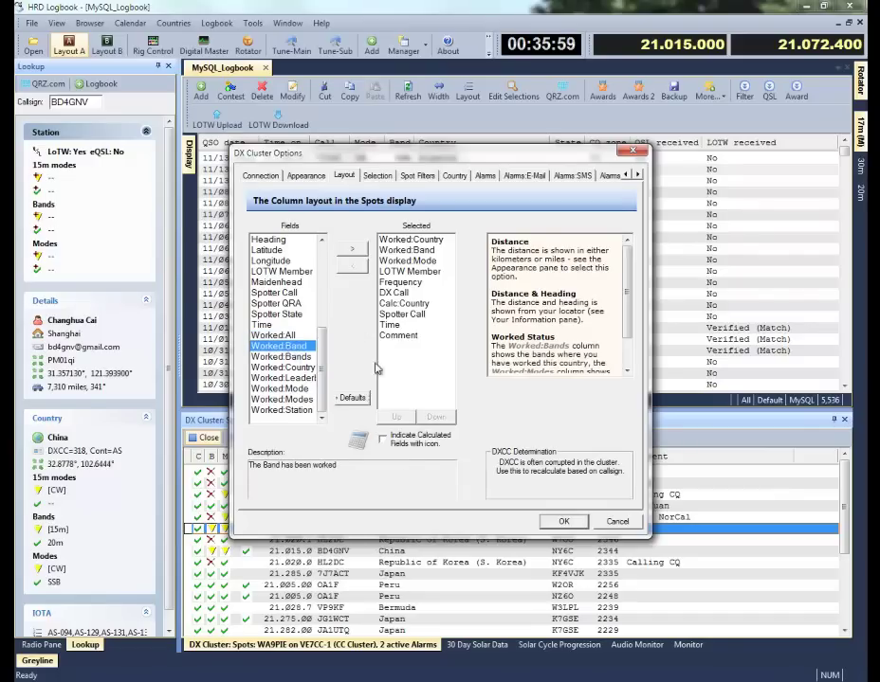
{"action": "left_click", "coordinate": [309, 368]}
{"action": "left_click", "coordinate": [303, 378]}
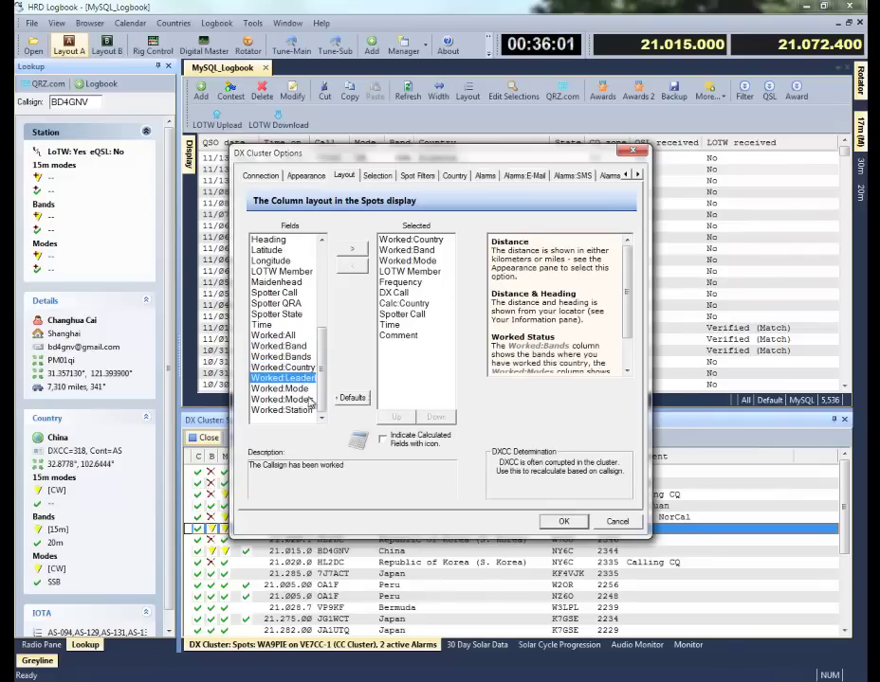
{"action": "left_click", "coordinate": [303, 389]}
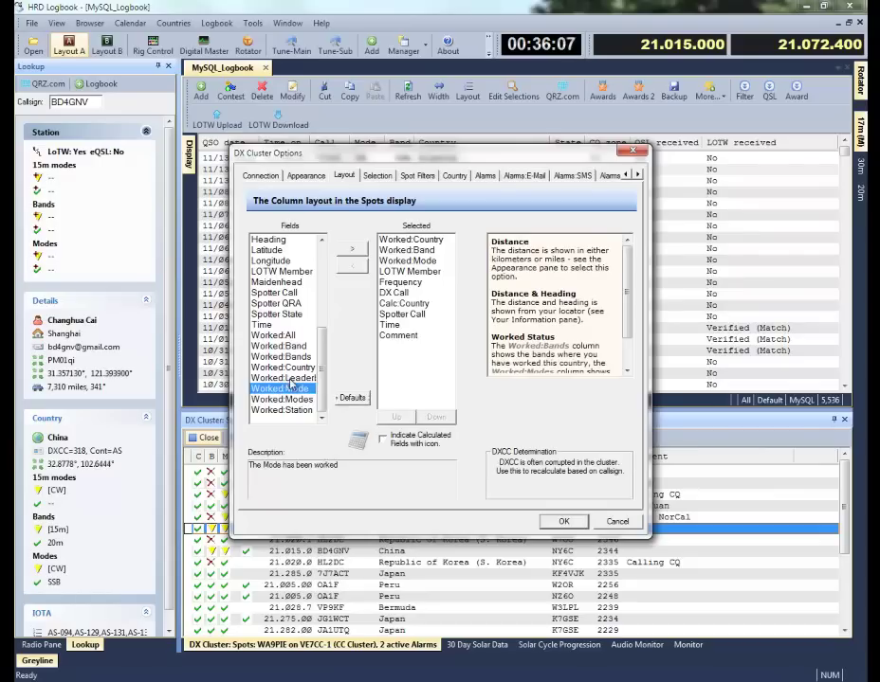
Add the Worked:Leaderboard field to the selected spot columns directly after Worked:Mode and apply the layout
{"action": "key", "text": "Up"}
{"action": "left_click", "coordinate": [352, 248]}
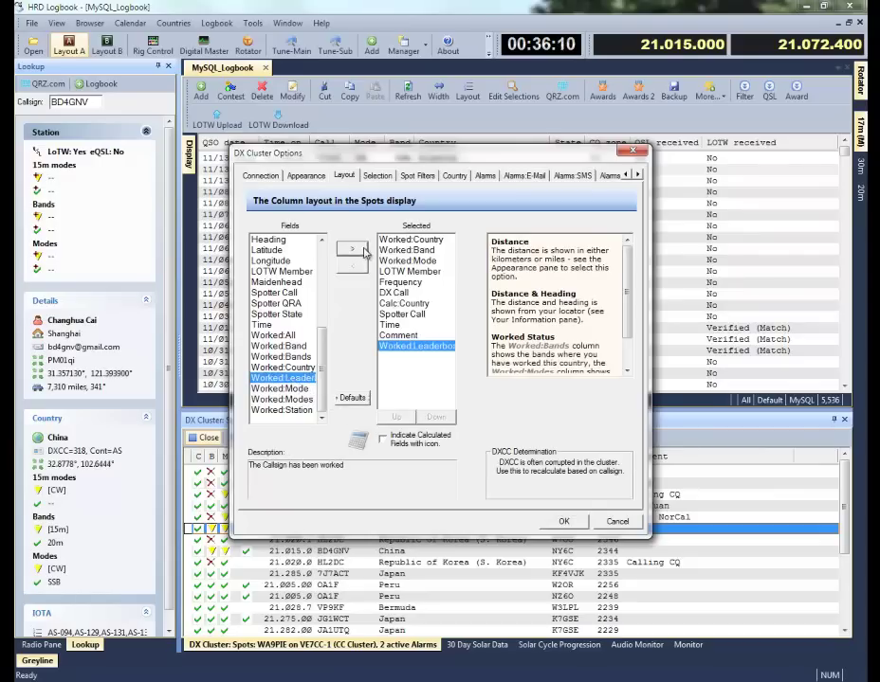
{"action": "left_click", "coordinate": [397, 417]}
{"action": "left_click", "coordinate": [397, 417]}
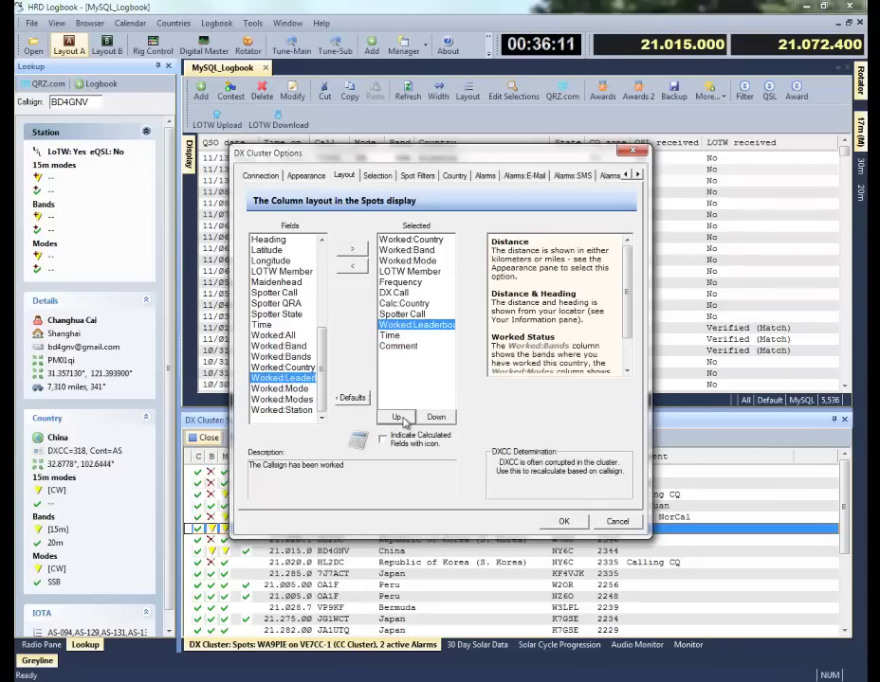
{"action": "left_click", "coordinate": [397, 417]}
{"action": "left_click", "coordinate": [397, 417]}
{"action": "left_click", "coordinate": [397, 417]}
{"action": "left_click", "coordinate": [397, 417]}
{"action": "left_click", "coordinate": [398, 417]}
{"action": "left_click", "coordinate": [399, 417]}
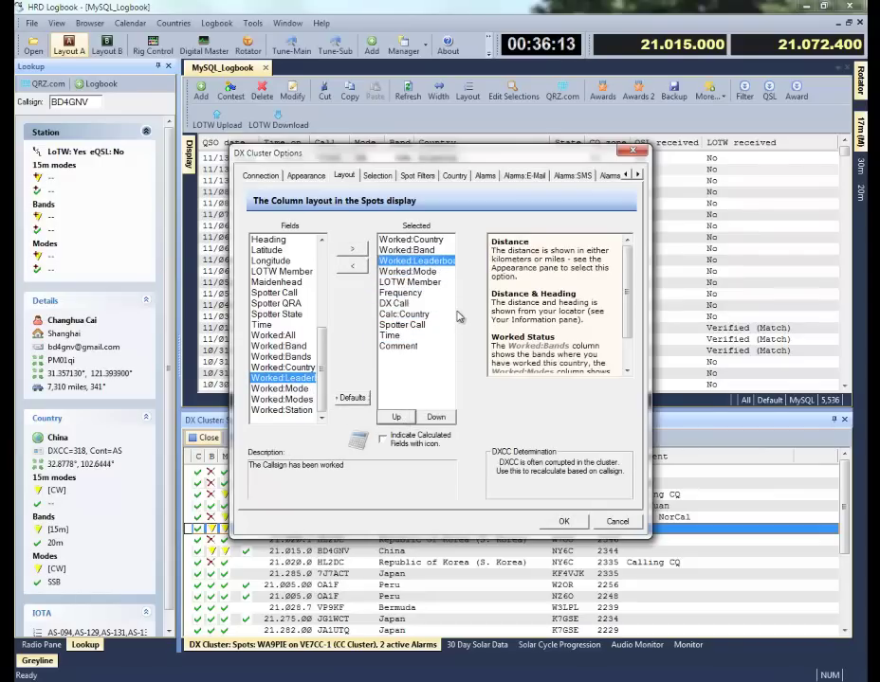
{"action": "left_click", "coordinate": [425, 418]}
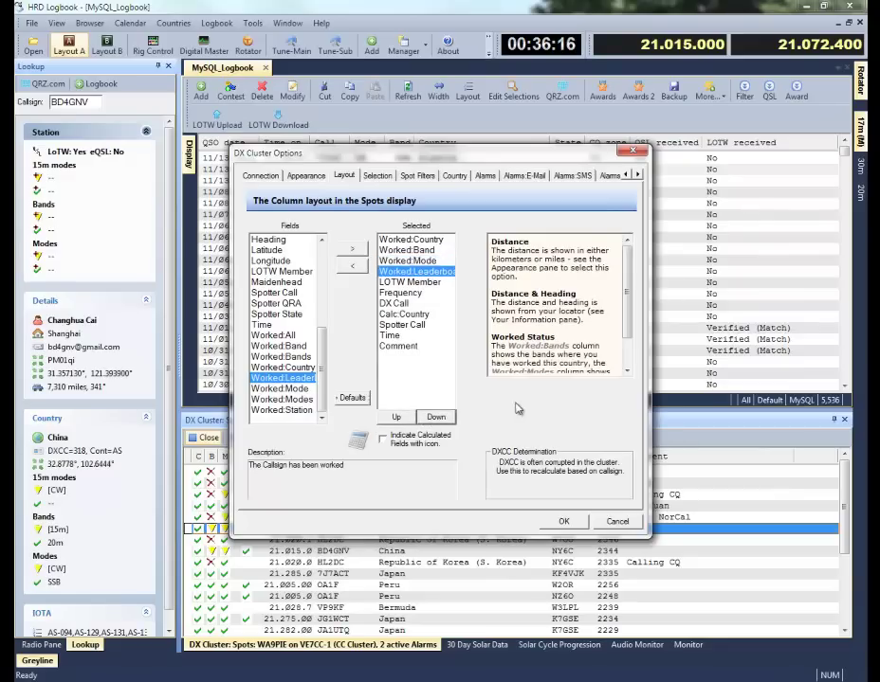
{"action": "left_click", "coordinate": [563, 521]}
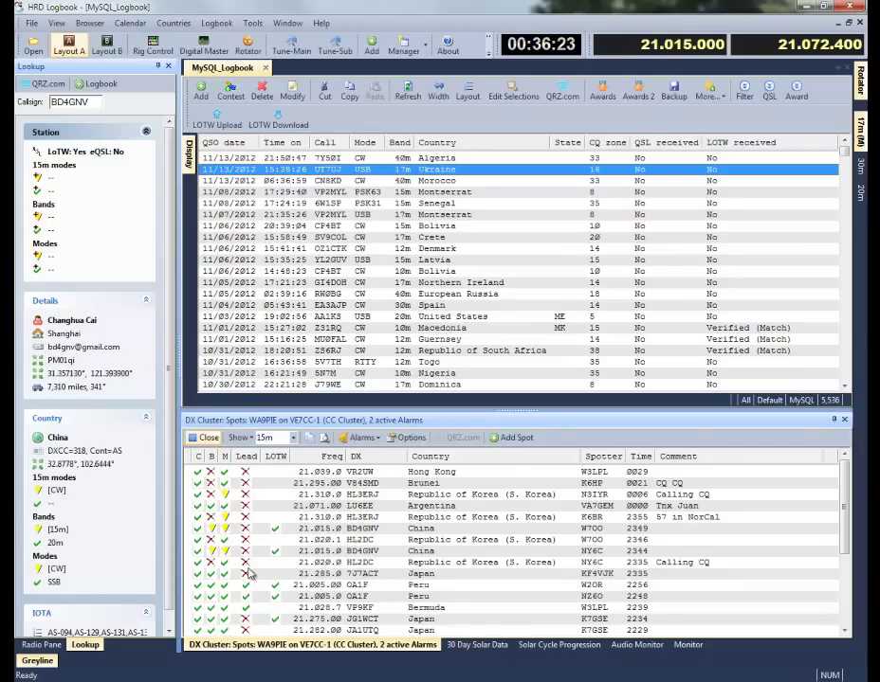
Reopen the spots column layout in the DX Cluster options and remove Worked:Leaderboard from the selected columns
{"action": "left_click", "coordinate": [410, 437]}
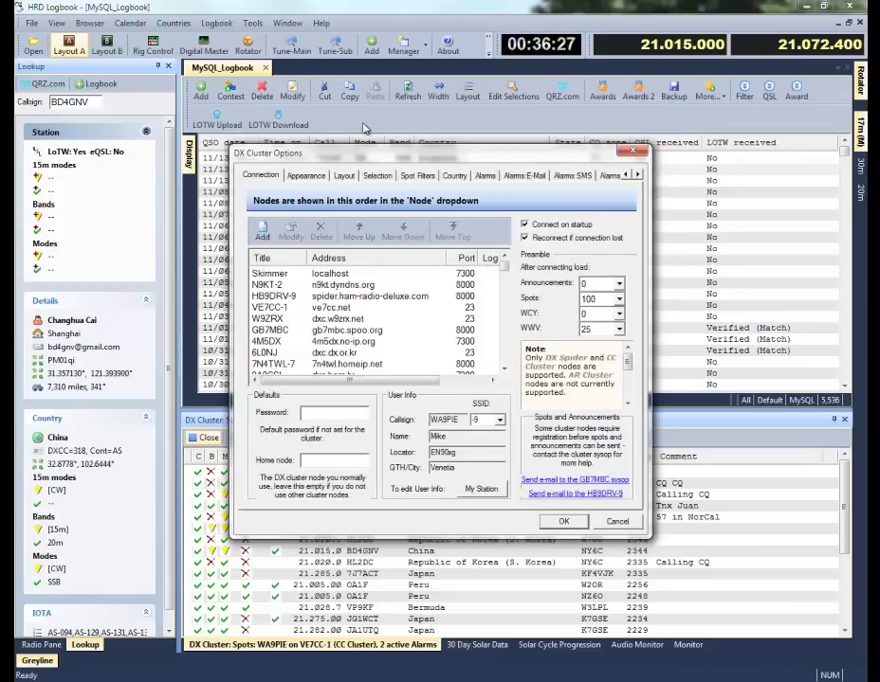
{"action": "left_click", "coordinate": [349, 175]}
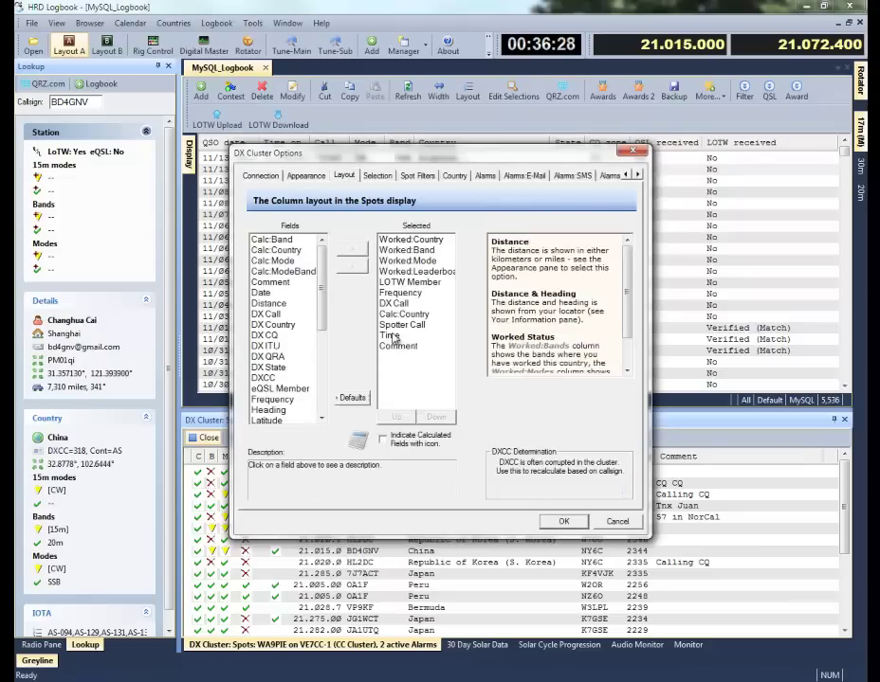
{"action": "left_click", "coordinate": [414, 271]}
{"action": "left_click", "coordinate": [359, 269]}
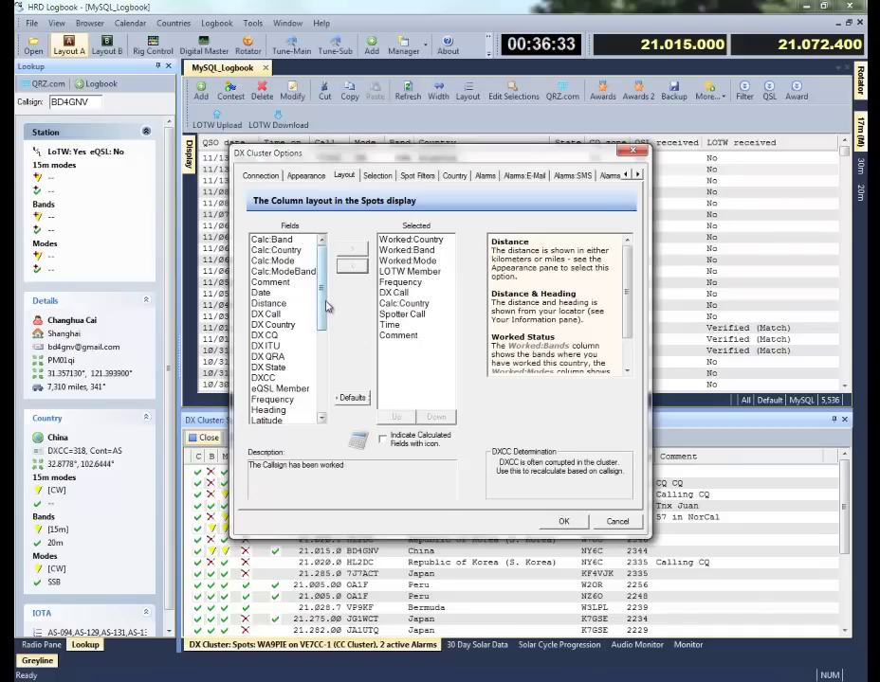
Add the eQSL Member field to the selected spot columns directly after LOTW Member and apply the layout
{"action": "left_click", "coordinate": [414, 272]}
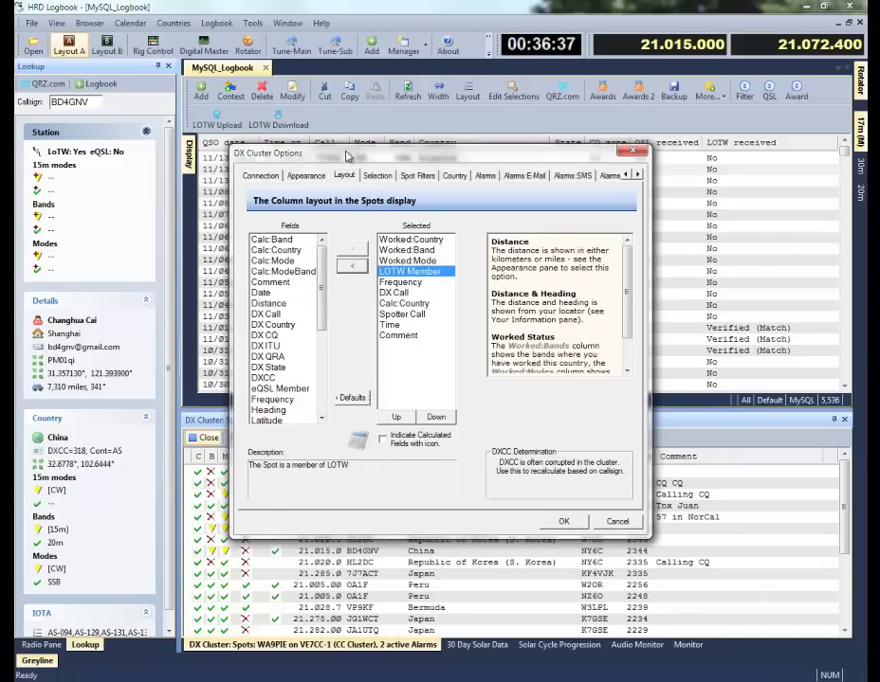
{"action": "left_click_drag", "start_coordinate": [379, 153], "coordinate": [516, 89]}
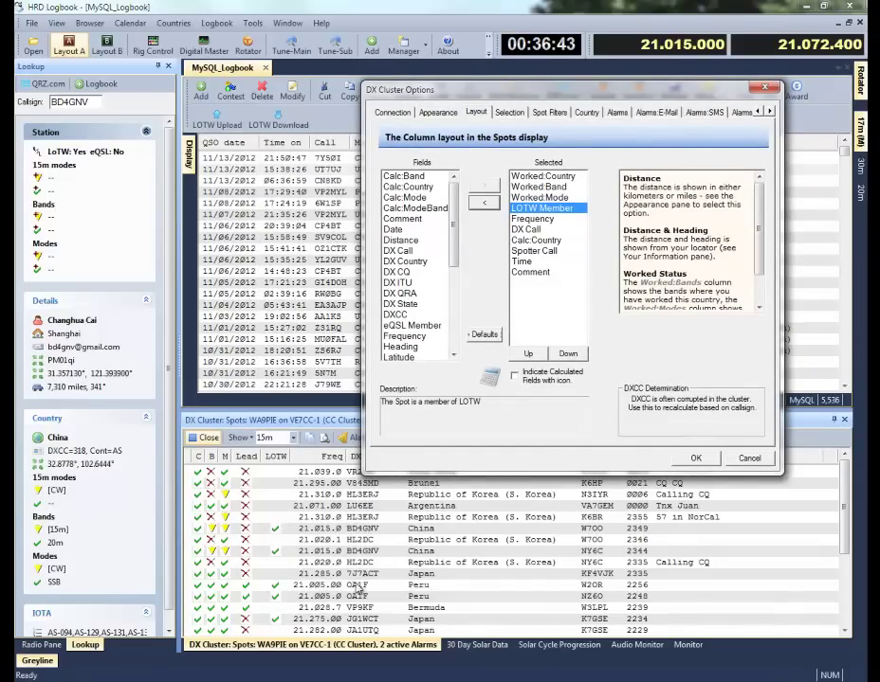
{"action": "left_click", "coordinate": [416, 325]}
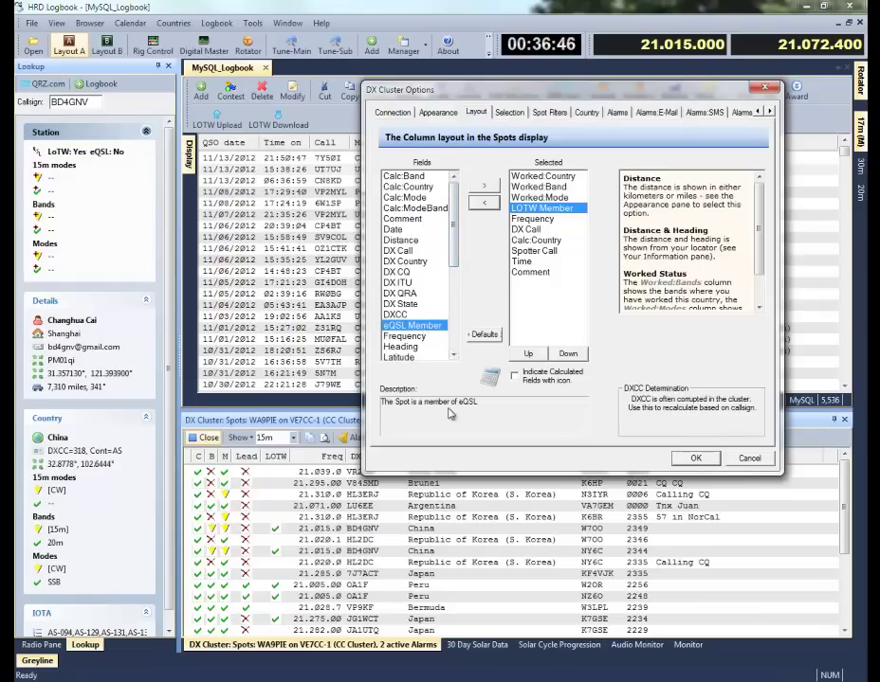
{"action": "left_click", "coordinate": [484, 186]}
{"action": "left_click", "coordinate": [528, 353]}
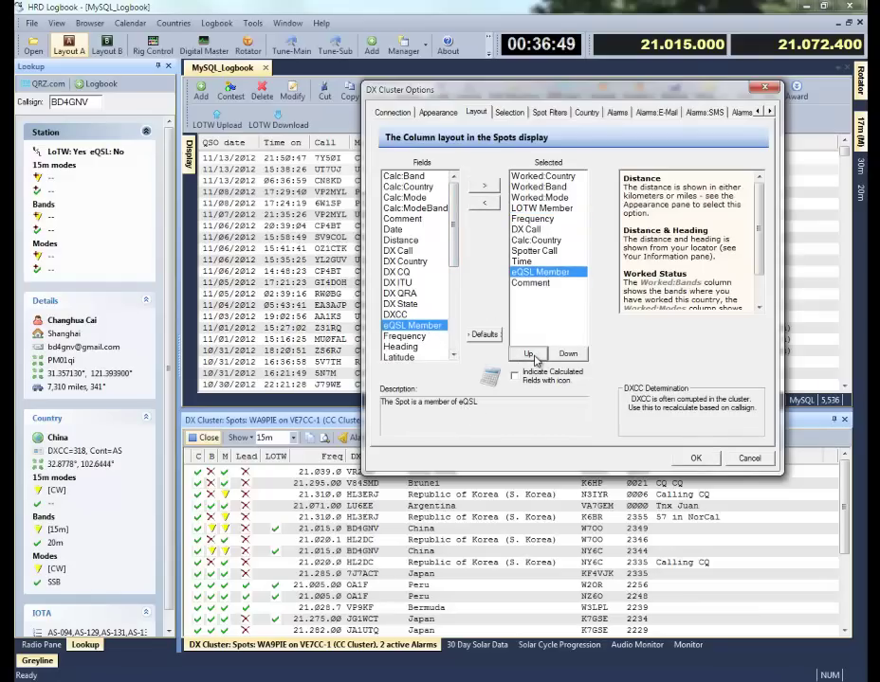
{"action": "left_click", "coordinate": [528, 353]}
{"action": "left_click", "coordinate": [528, 353]}
{"action": "left_click", "coordinate": [528, 354]}
{"action": "left_click", "coordinate": [528, 353]}
{"action": "left_click", "coordinate": [531, 355]}
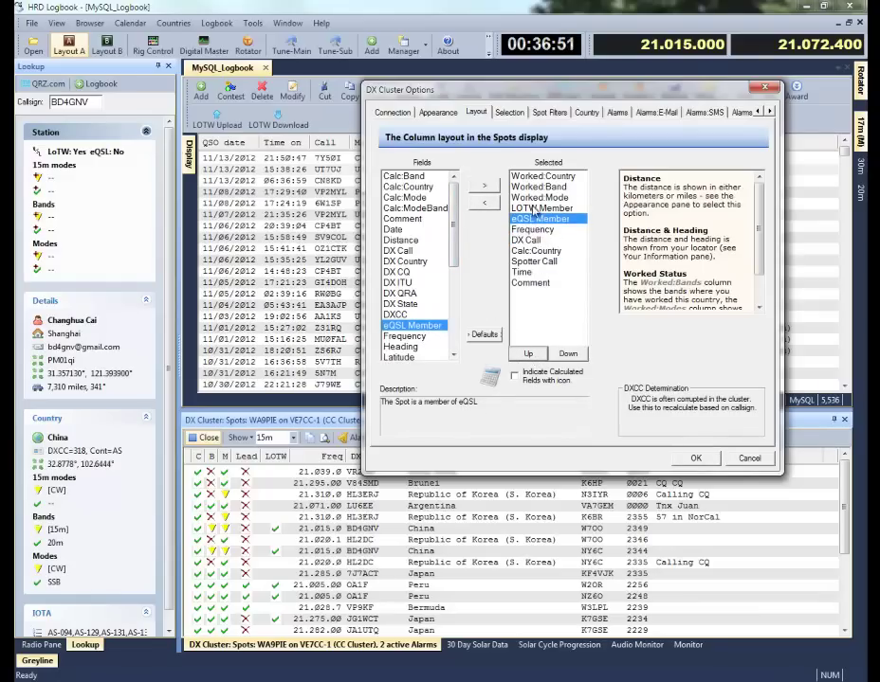
{"action": "left_click", "coordinate": [695, 459]}
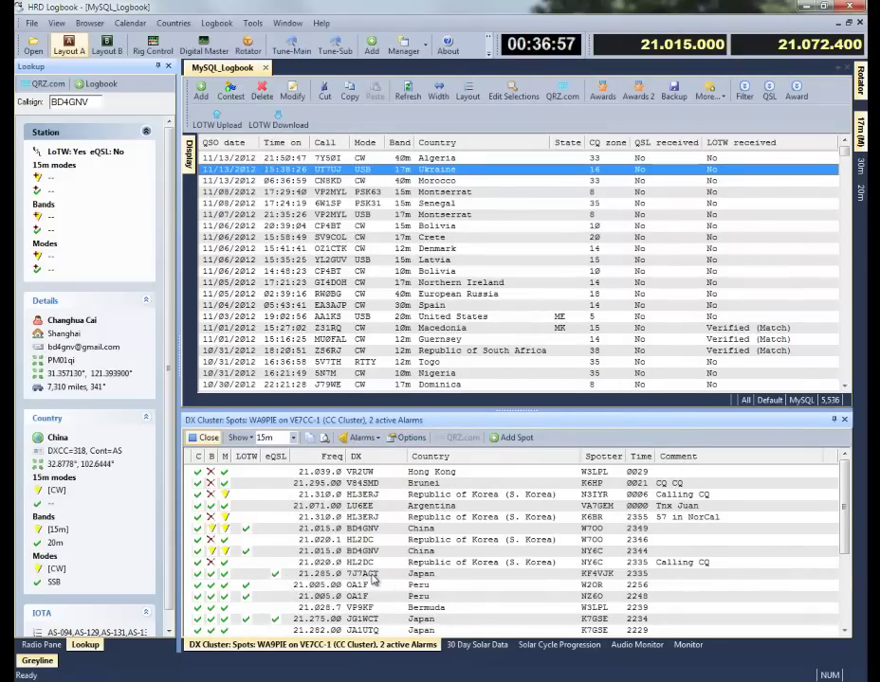
Look up the 21.285.0 Japan spot and review the eQSL and LOTW member import settings in the DX Cluster options
{"action": "double_click", "coordinate": [282, 575]}
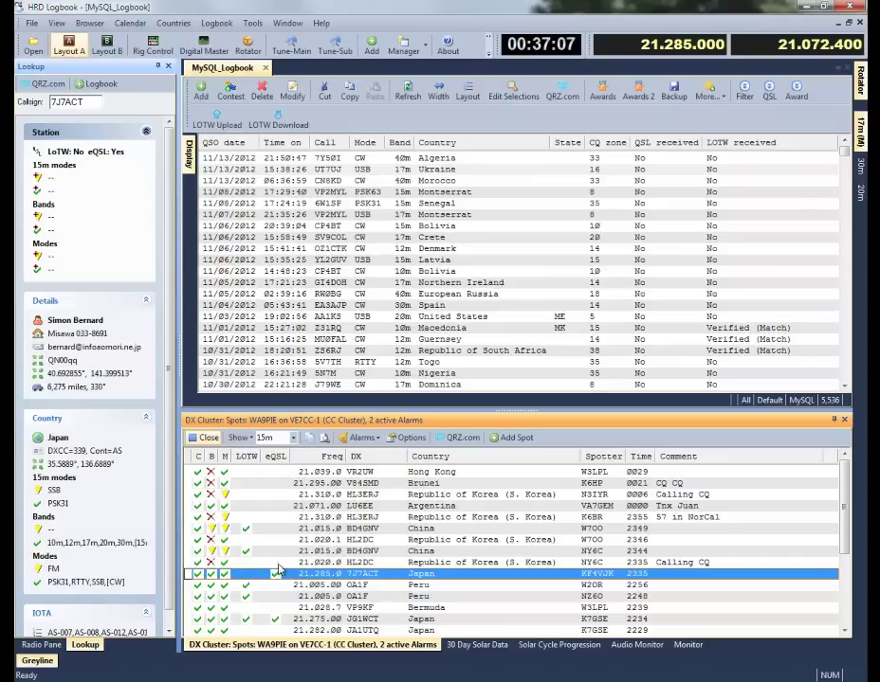
{"action": "left_click", "coordinate": [406, 438]}
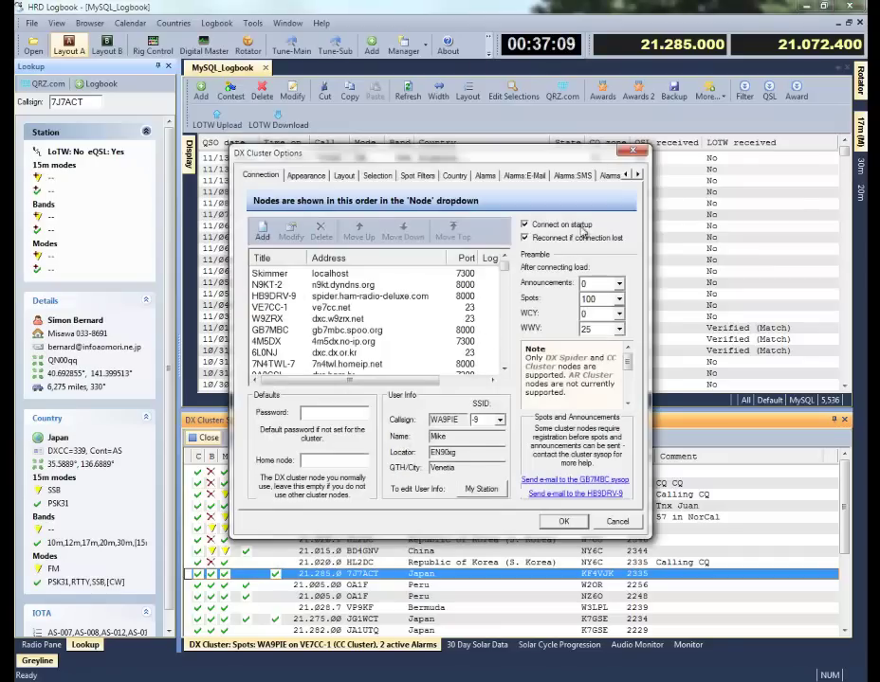
{"action": "left_click", "coordinate": [639, 175]}
{"action": "left_click", "coordinate": [639, 175]}
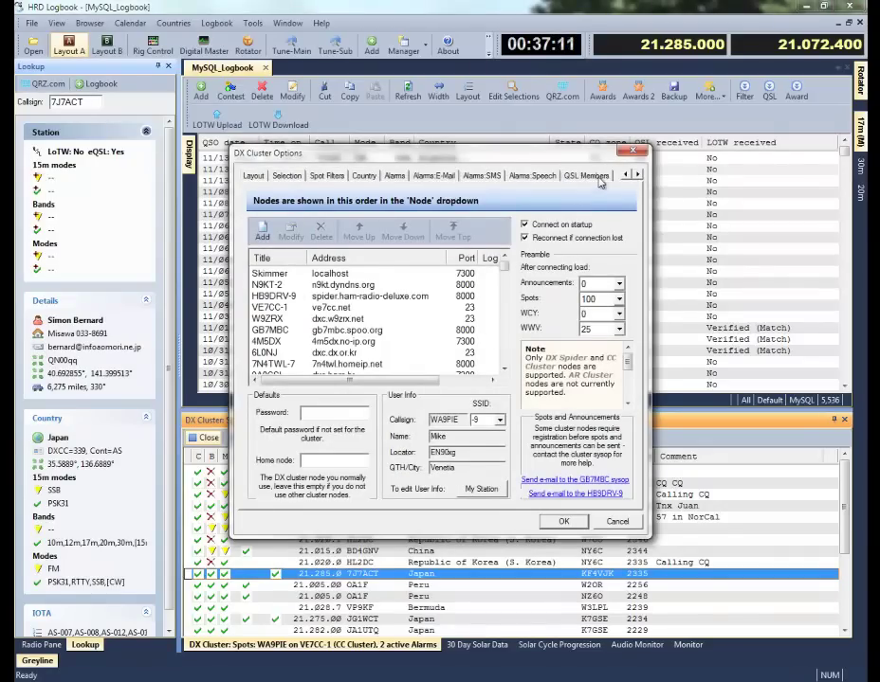
{"action": "left_click", "coordinate": [596, 175]}
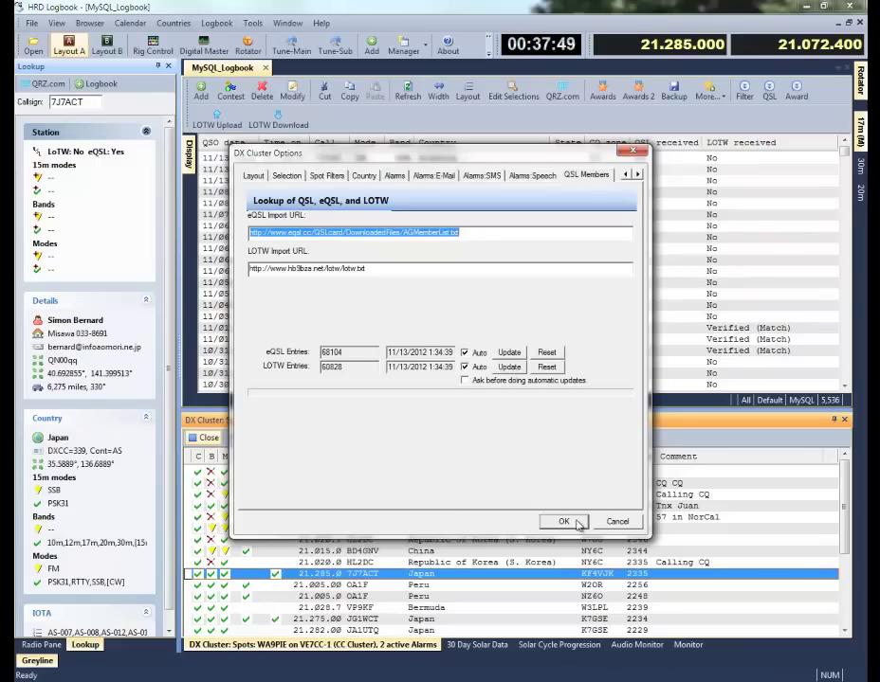
{"action": "left_click_drag", "start_coordinate": [451, 149], "coordinate": [555, 109]}
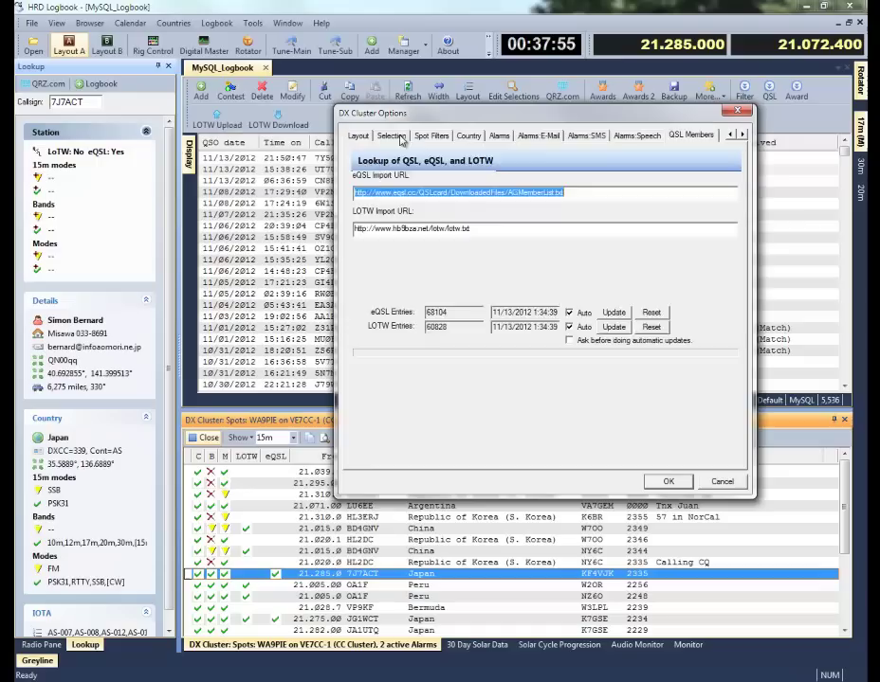
Remove eQSL Member from the selected spot columns and apply the layout
{"action": "left_click", "coordinate": [401, 140]}
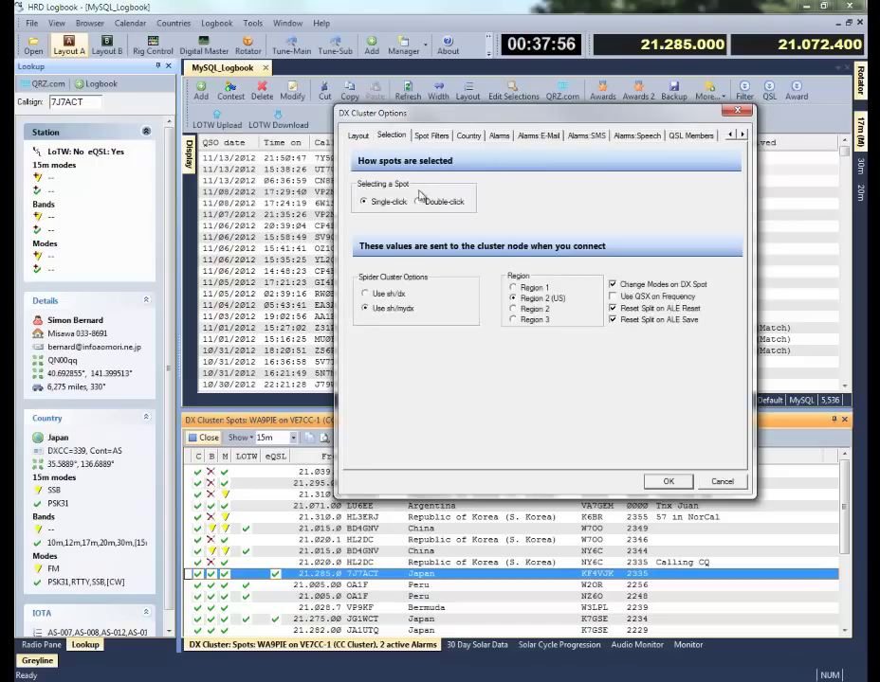
{"action": "left_click", "coordinate": [368, 137]}
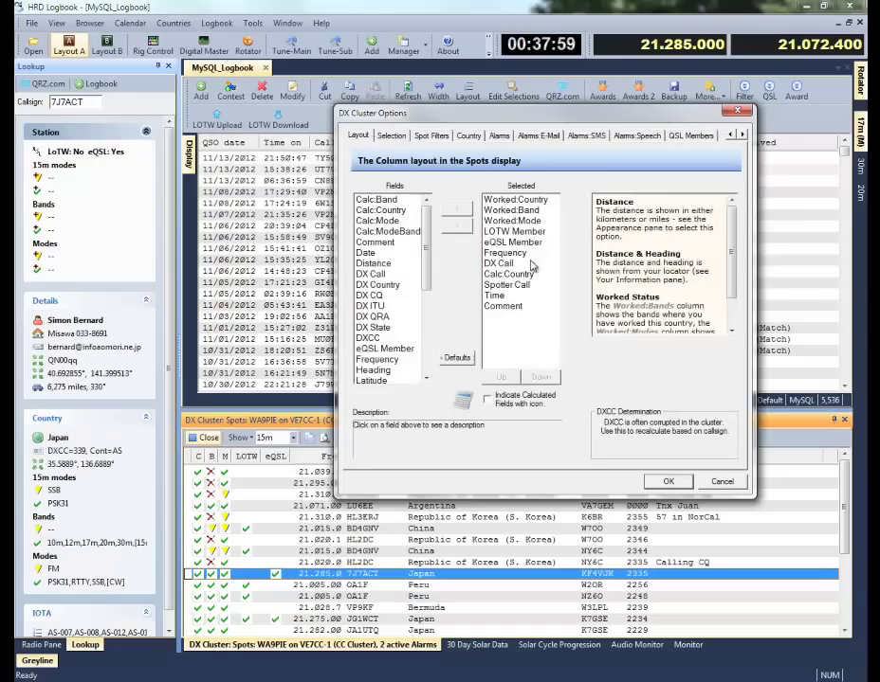
{"action": "left_click", "coordinate": [524, 242]}
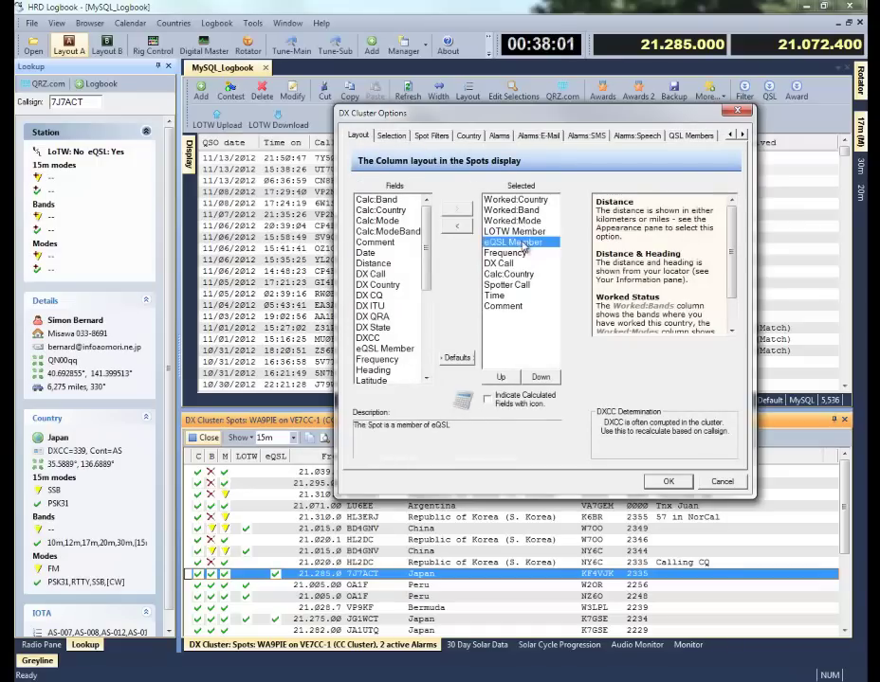
{"action": "left_click", "coordinate": [456, 225]}
{"action": "left_click", "coordinate": [669, 481]}
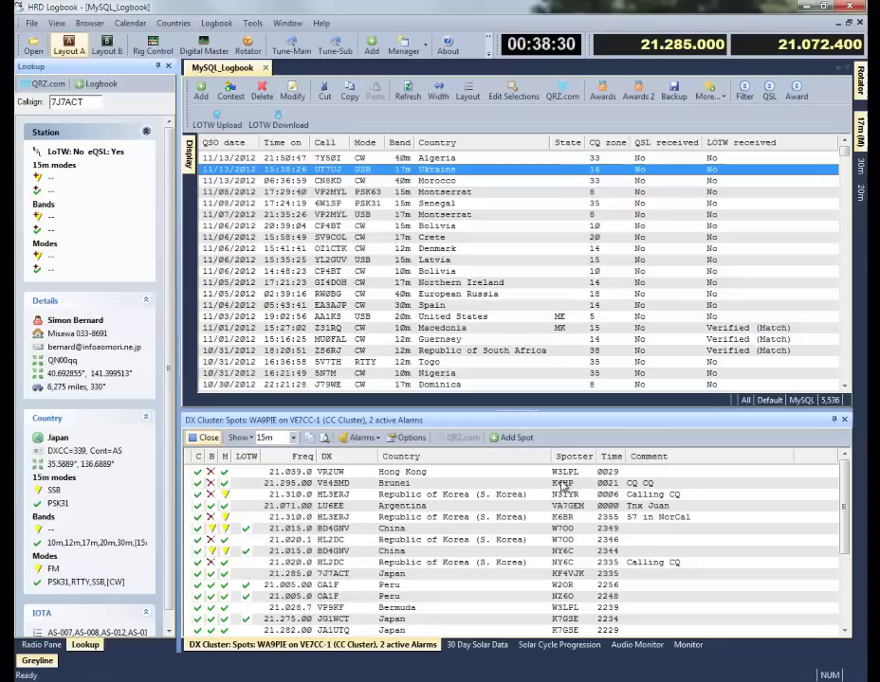
Add the DX CQ zone field to the selected spot columns directly after Calc:Country and apply the layout
{"action": "left_click", "coordinate": [407, 438]}
{"action": "left_click", "coordinate": [342, 176]}
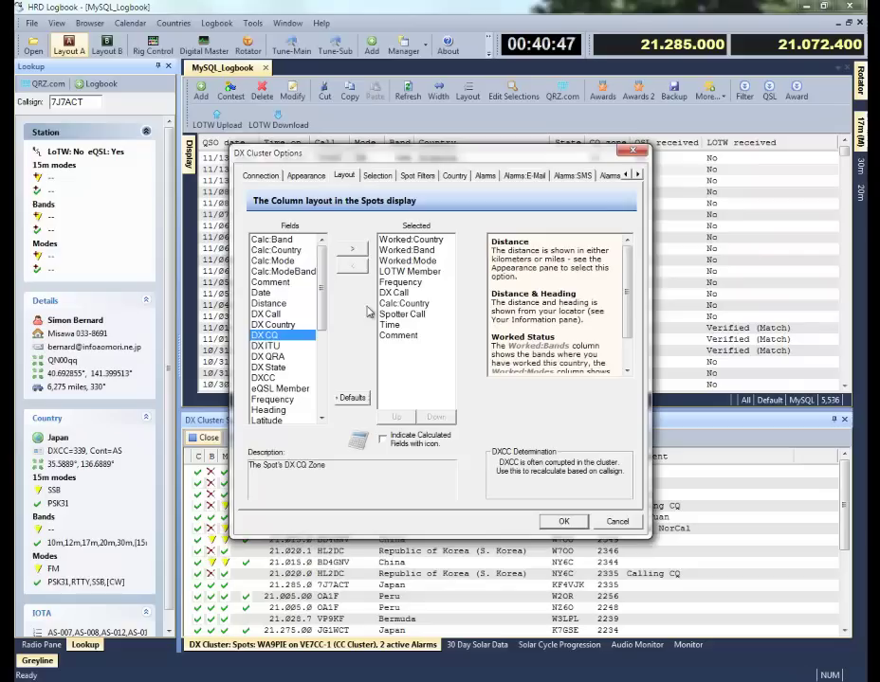
{"action": "left_click", "coordinate": [351, 248]}
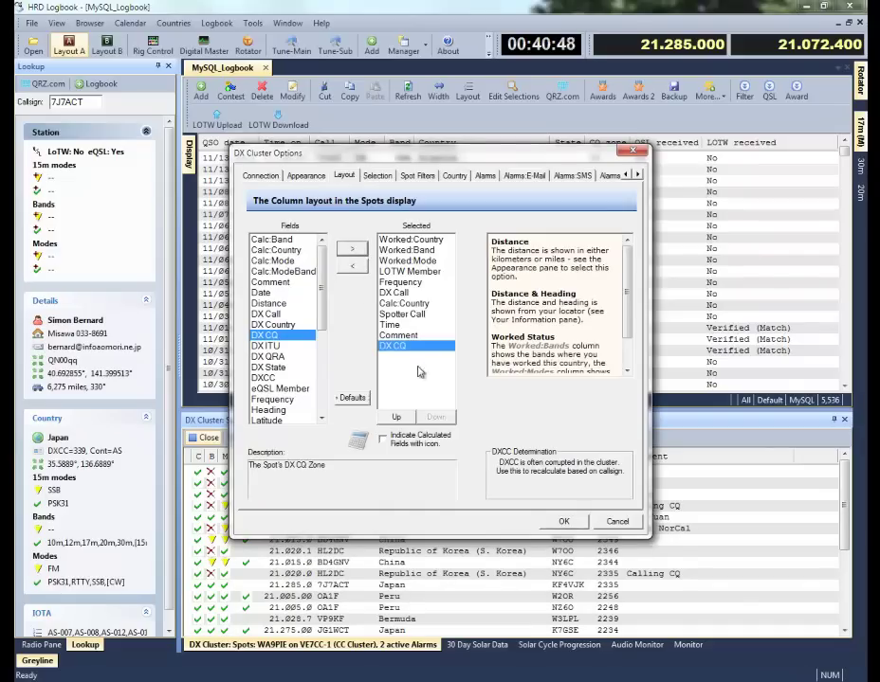
{"action": "left_click", "coordinate": [405, 417]}
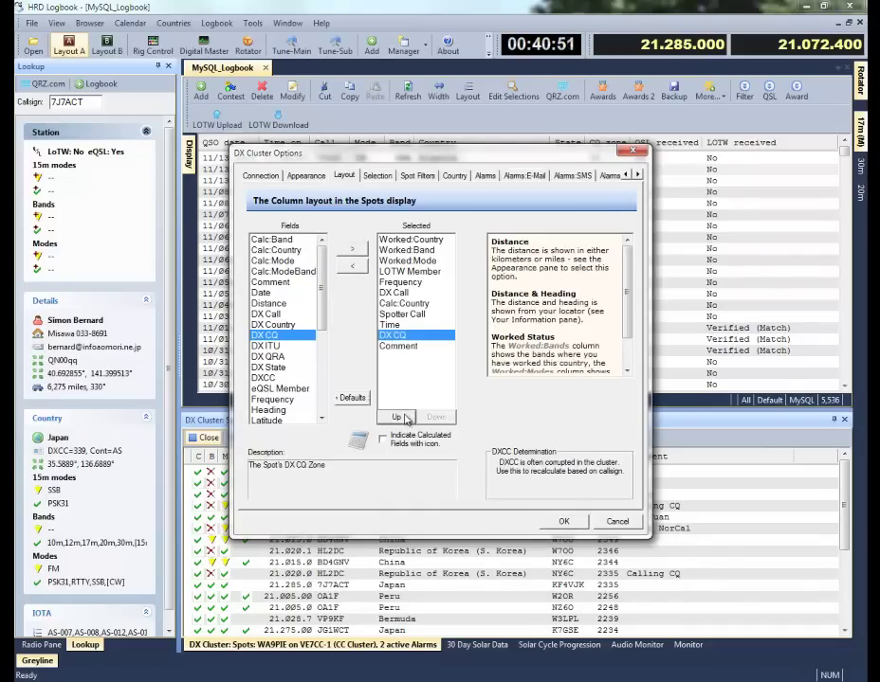
{"action": "left_click", "coordinate": [405, 417]}
{"action": "left_click", "coordinate": [406, 417]}
{"action": "left_click", "coordinate": [405, 417]}
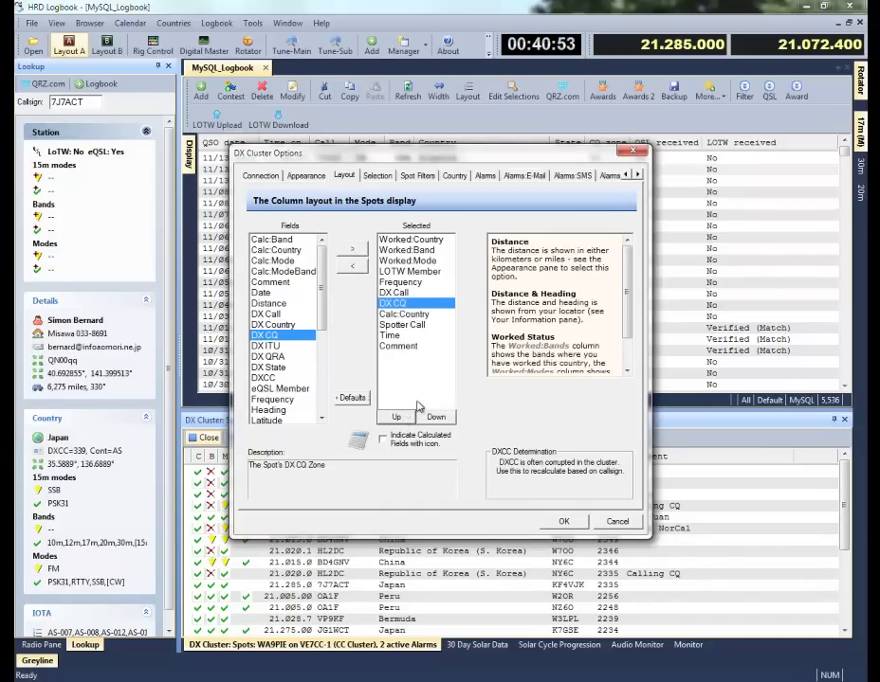
{"action": "left_click", "coordinate": [435, 418]}
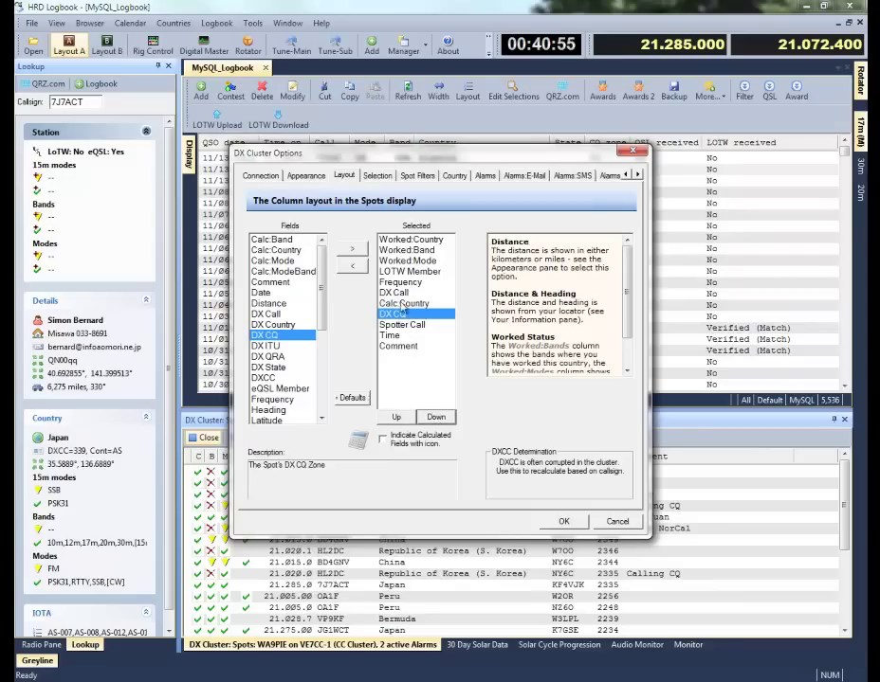
{"action": "left_click", "coordinate": [565, 522]}
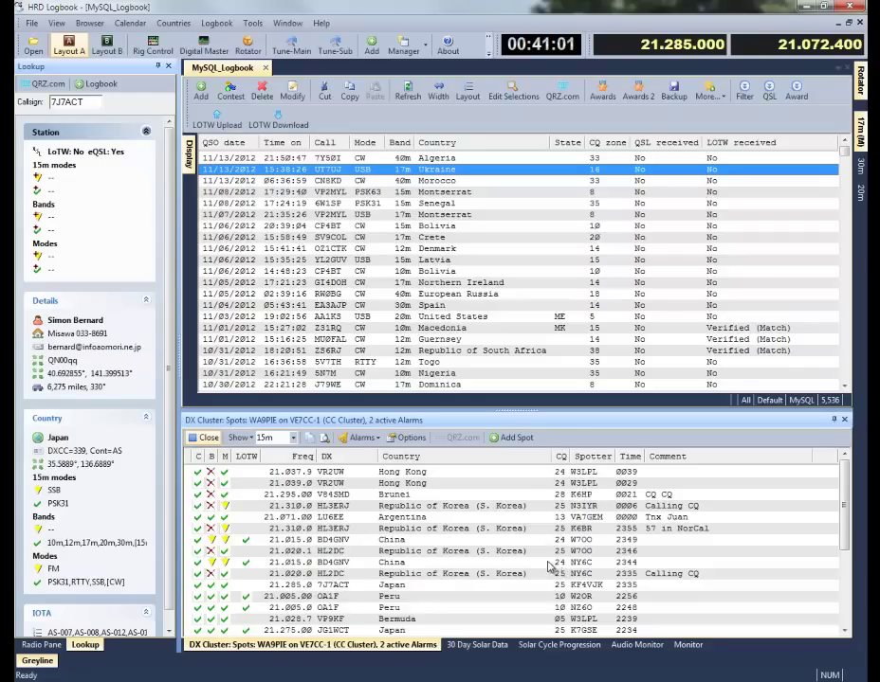
Remove DX CQ from the selected spot columns in the DX Cluster options and apply the layout
{"action": "left_click", "coordinate": [406, 438]}
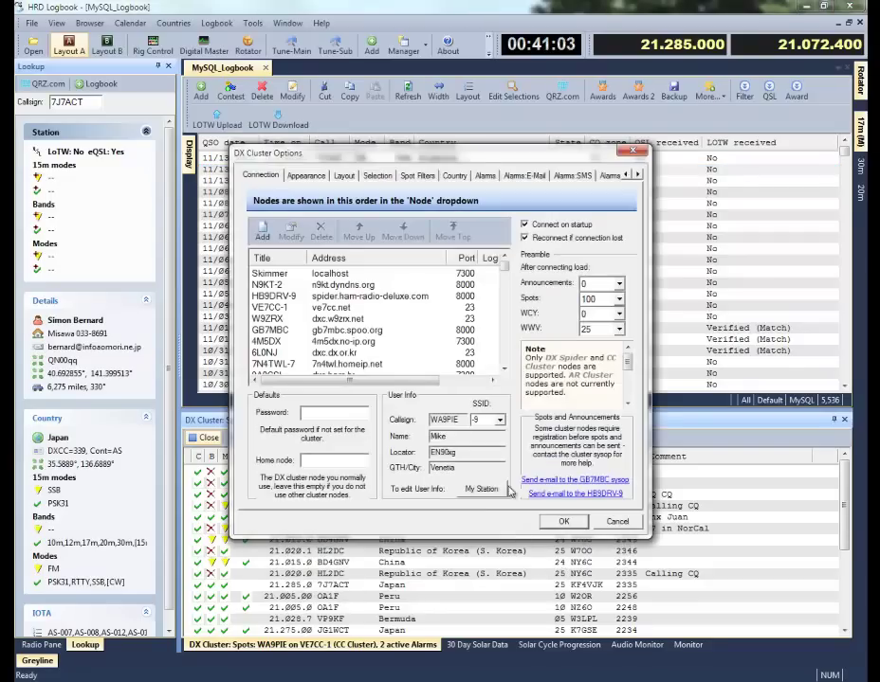
{"action": "left_click", "coordinate": [344, 176]}
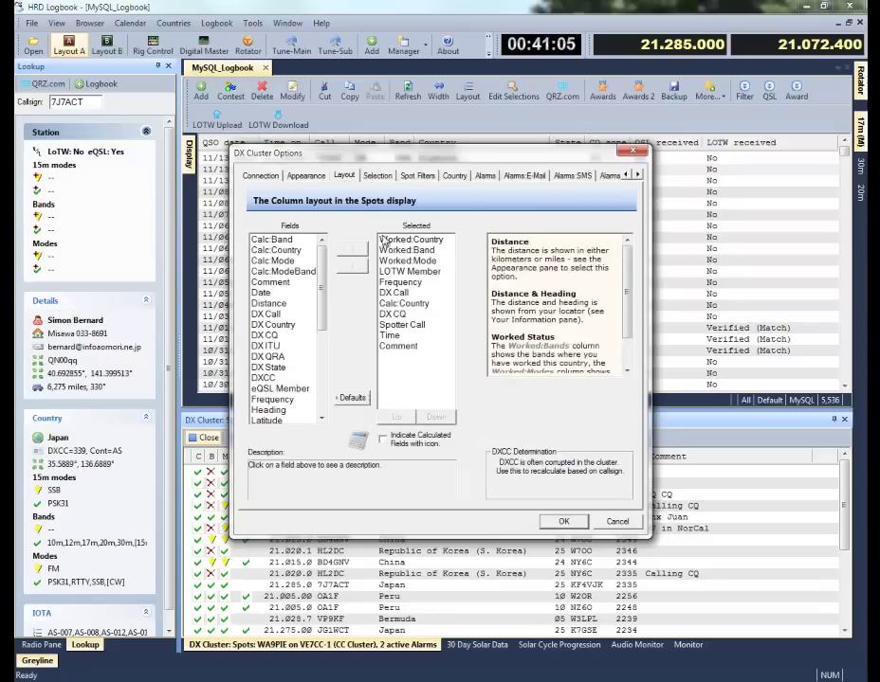
{"action": "left_click", "coordinate": [392, 313]}
{"action": "left_click", "coordinate": [352, 266]}
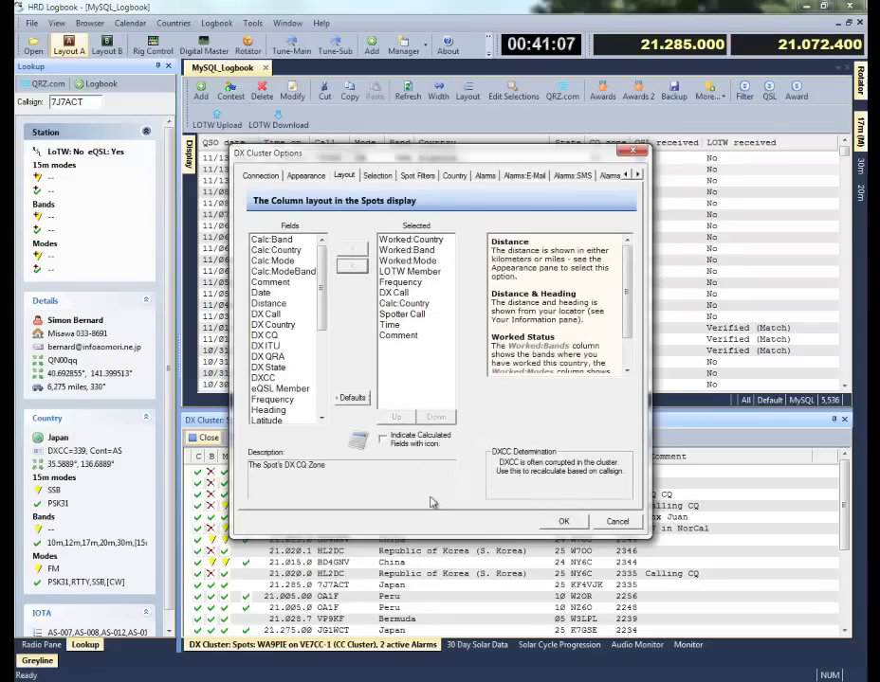
{"action": "left_click", "coordinate": [566, 522]}
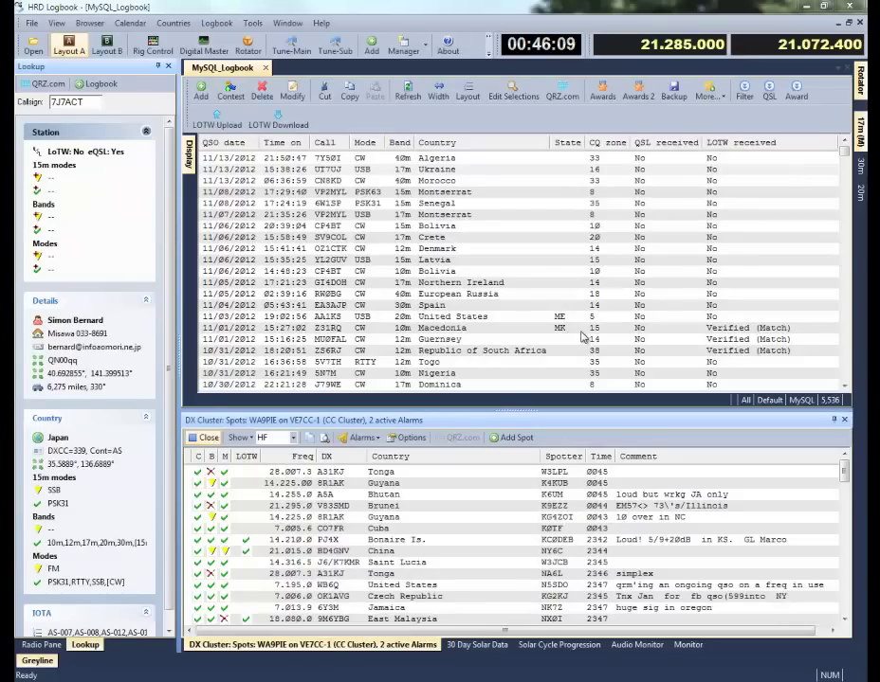
Add the Worked:Station field to the selected spot columns in the DX Cluster options
{"action": "left_click", "coordinate": [407, 438]}
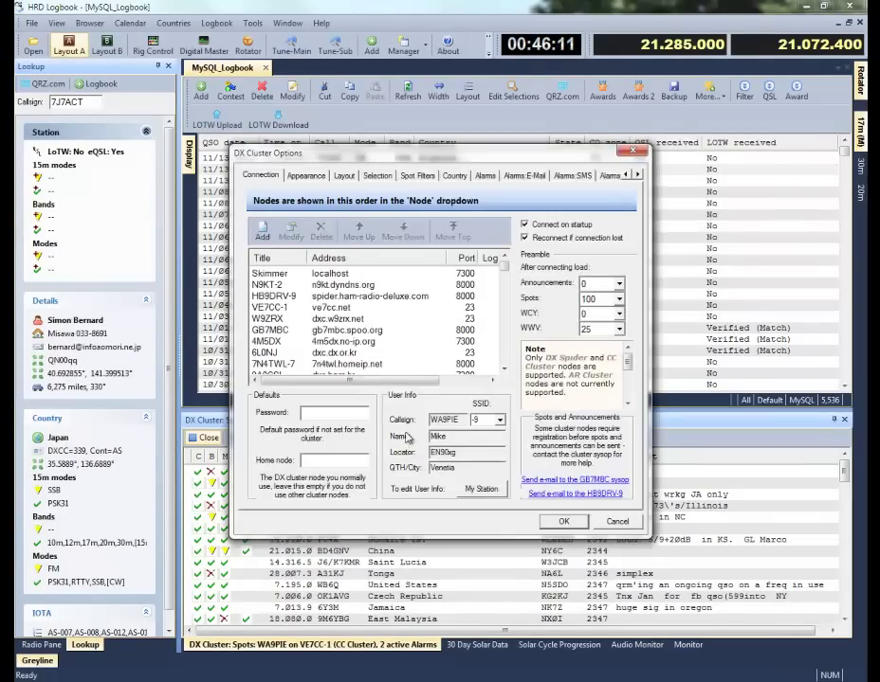
{"action": "left_click", "coordinate": [344, 175]}
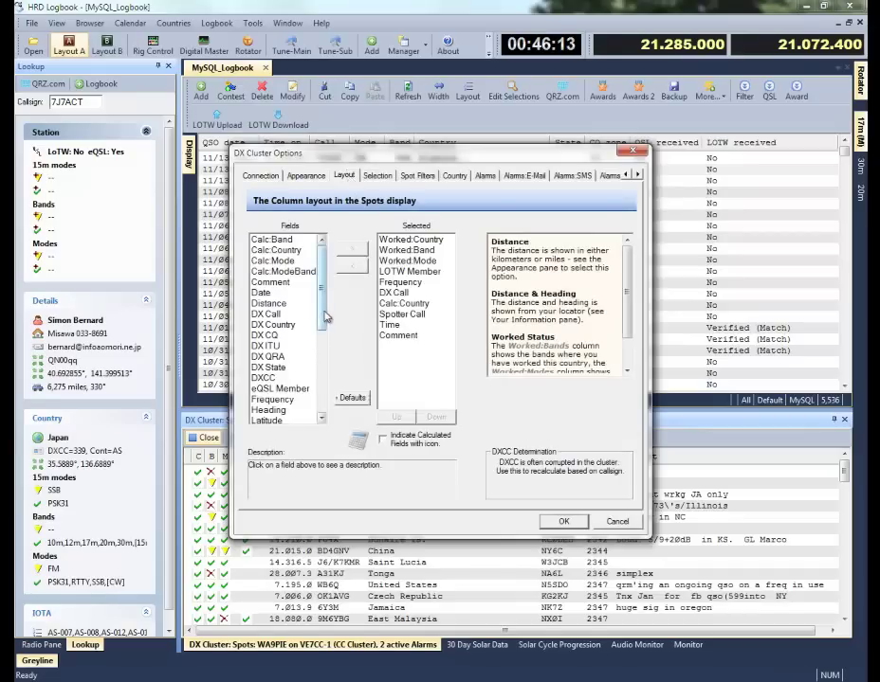
{"action": "left_click_drag", "start_coordinate": [322, 265], "coordinate": [322, 438]}
{"action": "left_click", "coordinate": [284, 409]}
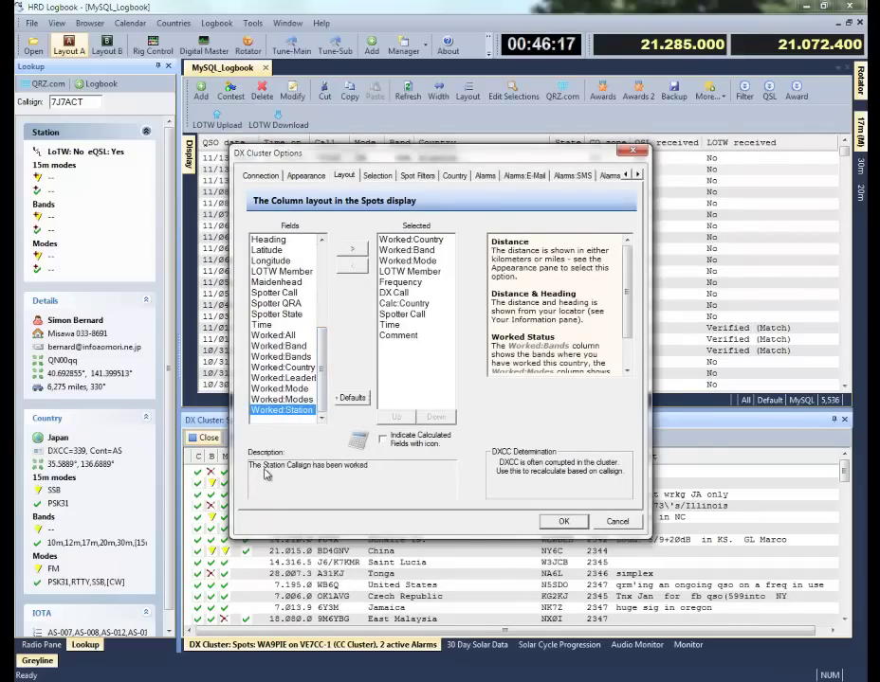
{"action": "left_click", "coordinate": [352, 249]}
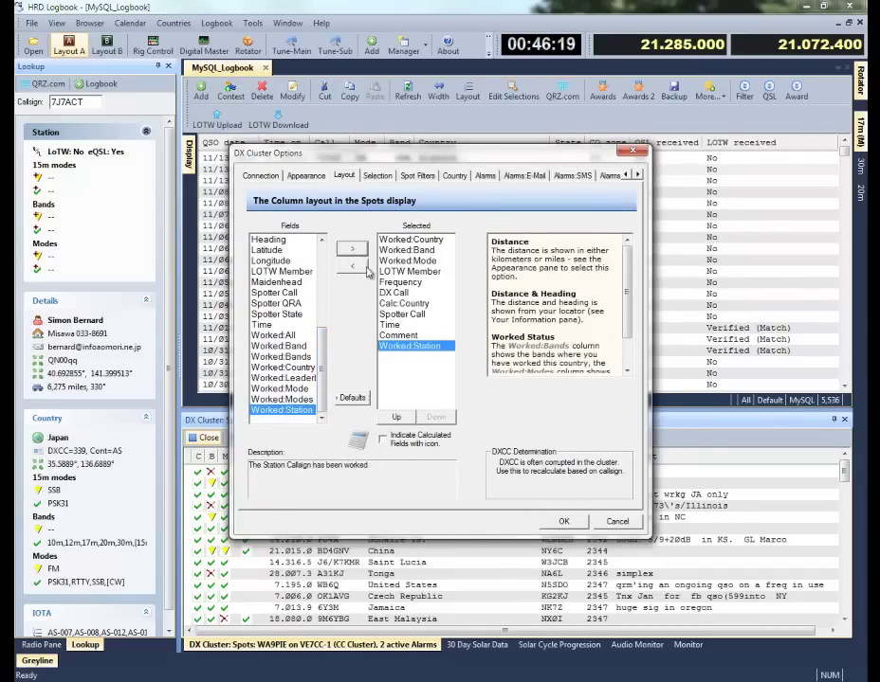
Move Worked:Station up to the first place in the selected spot columns, ahead of Worked:Country, and apply the layout
{"action": "left_click", "coordinate": [397, 418]}
{"action": "left_click", "coordinate": [397, 418]}
{"action": "left_click", "coordinate": [396, 418]}
{"action": "left_click", "coordinate": [396, 418]}
{"action": "left_click", "coordinate": [396, 418]}
{"action": "left_click", "coordinate": [396, 418]}
{"action": "left_click", "coordinate": [396, 418]}
{"action": "left_click", "coordinate": [396, 418]}
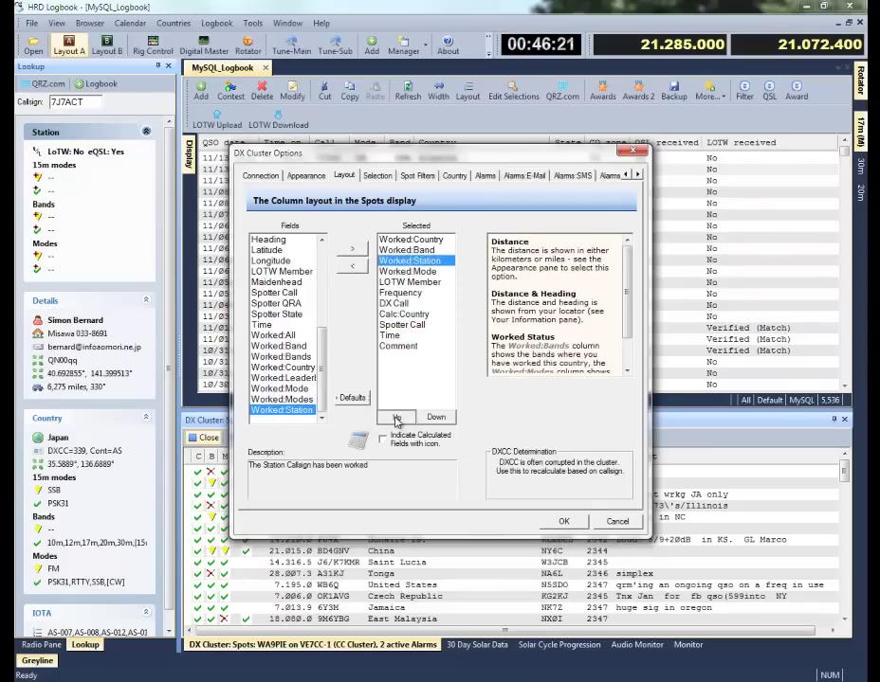
{"action": "left_click", "coordinate": [396, 418]}
{"action": "left_click", "coordinate": [396, 418]}
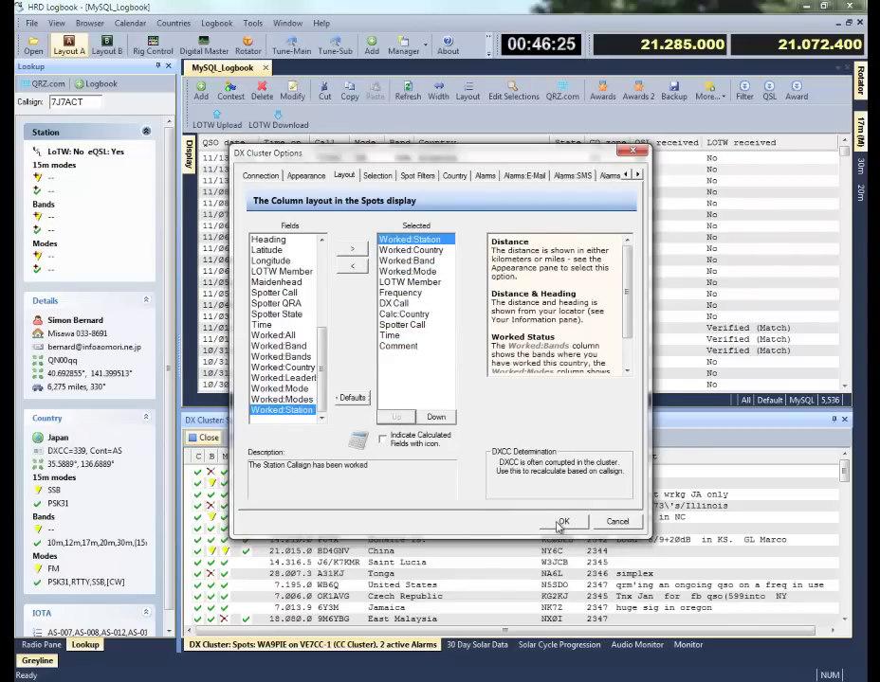
{"action": "left_click", "coordinate": [561, 523]}
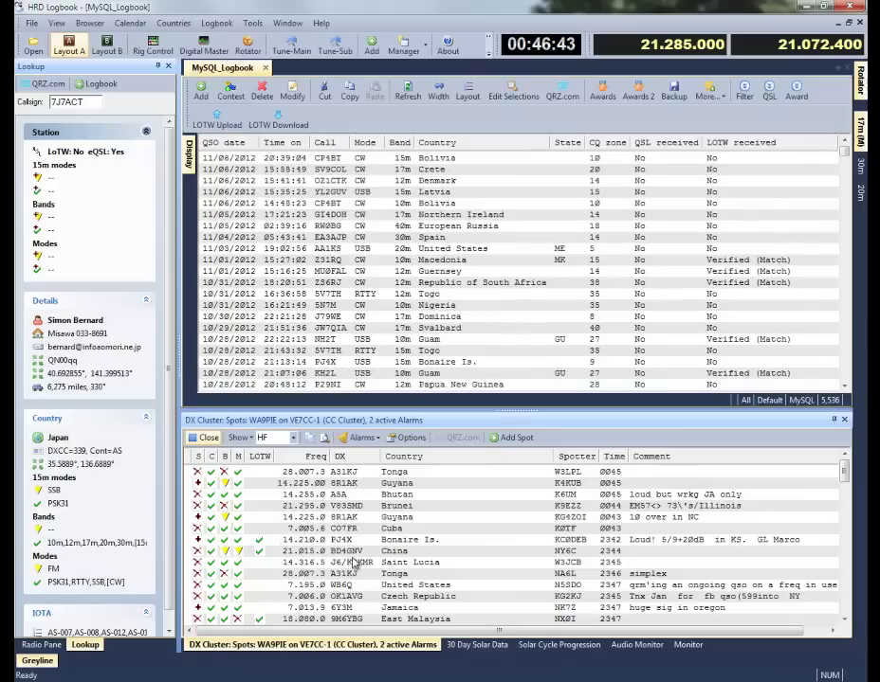
Look through the spots with the new station status column and look up the 14.225.00 Guyana spot
{"action": "scroll", "coordinate": [839, 592], "scroll_direction": "down", "scroll_amount": 5}
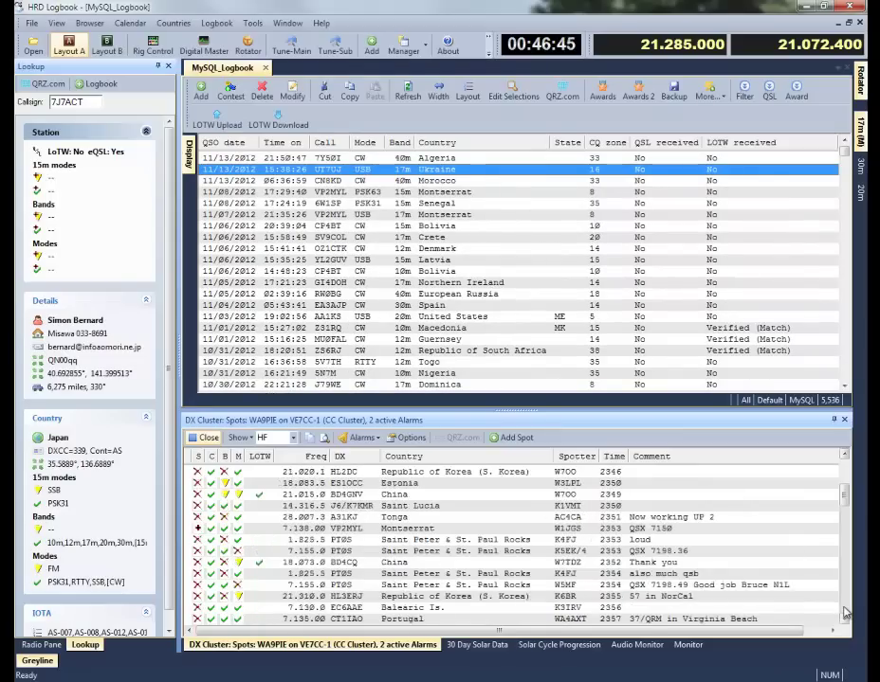
{"action": "scroll", "coordinate": [843, 614], "scroll_direction": "down", "scroll_amount": 5}
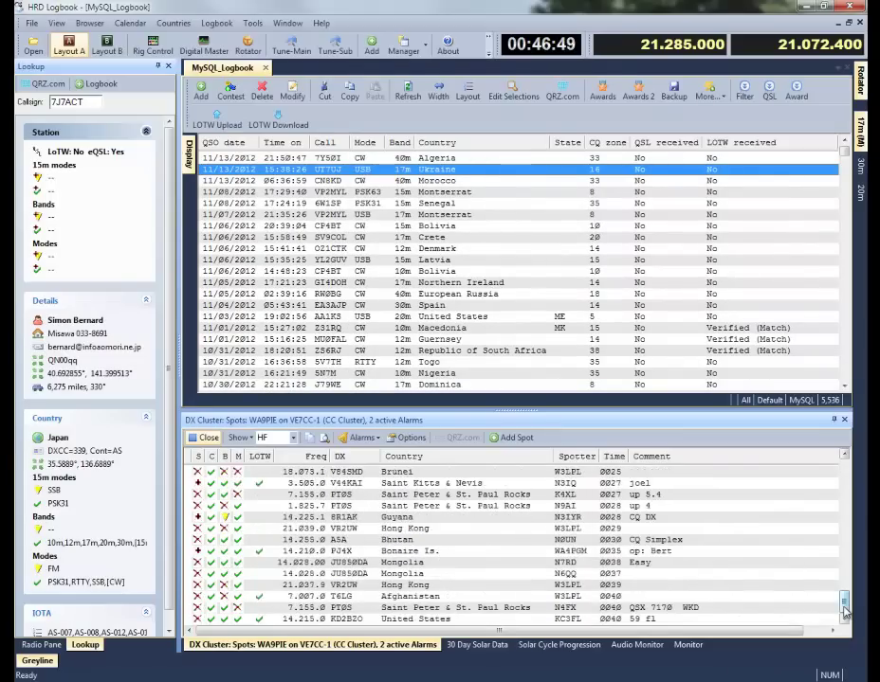
{"action": "left_click_drag", "start_coordinate": [844, 609], "coordinate": [821, 464]}
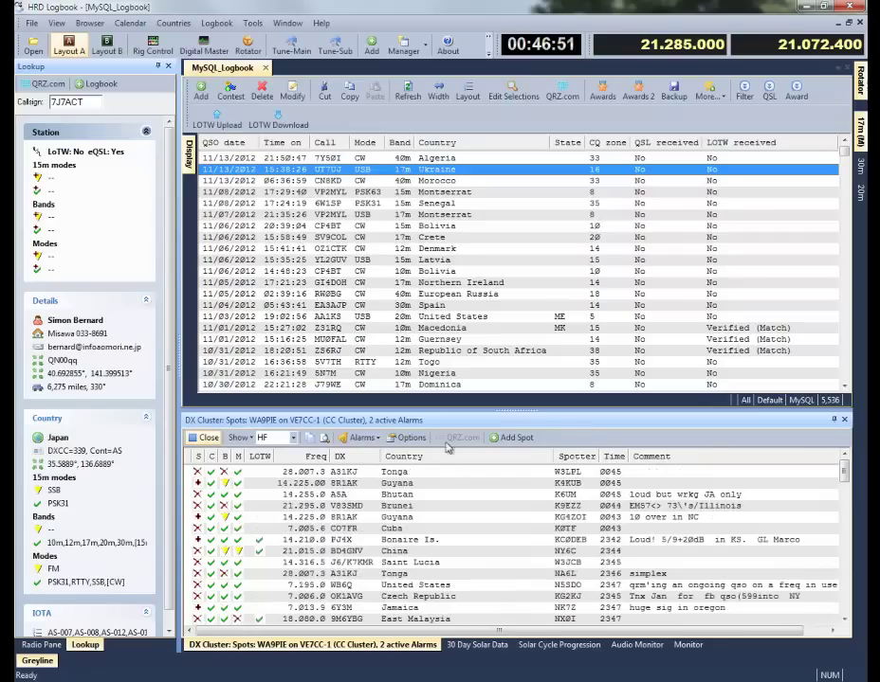
{"action": "double_click", "coordinate": [239, 482]}
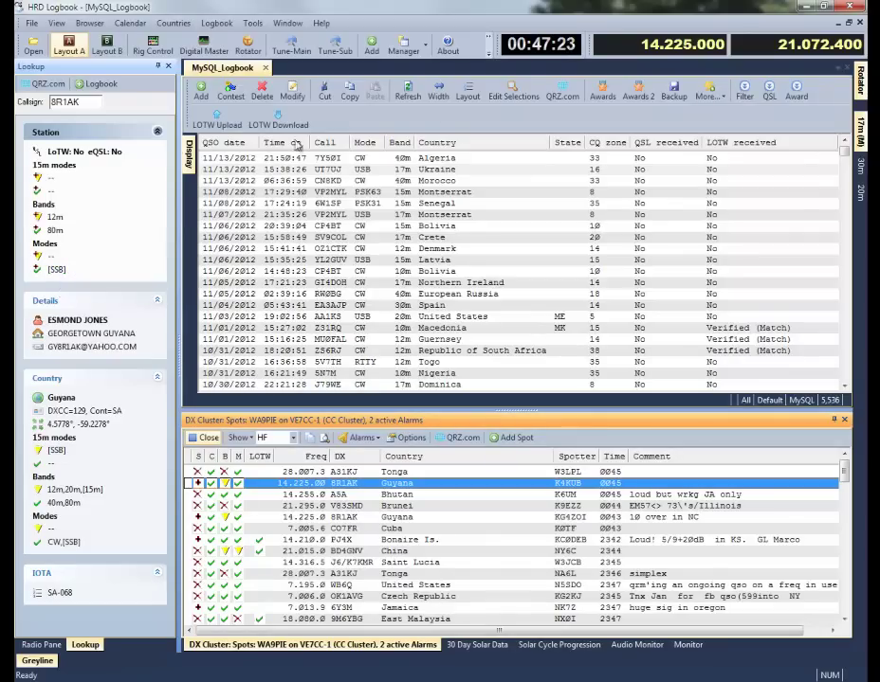
Filter the logbook by the Guyana station's callsign instead of DXCC and band, and check its 80m and 12m contacts
{"action": "left_click", "coordinate": [744, 90]}
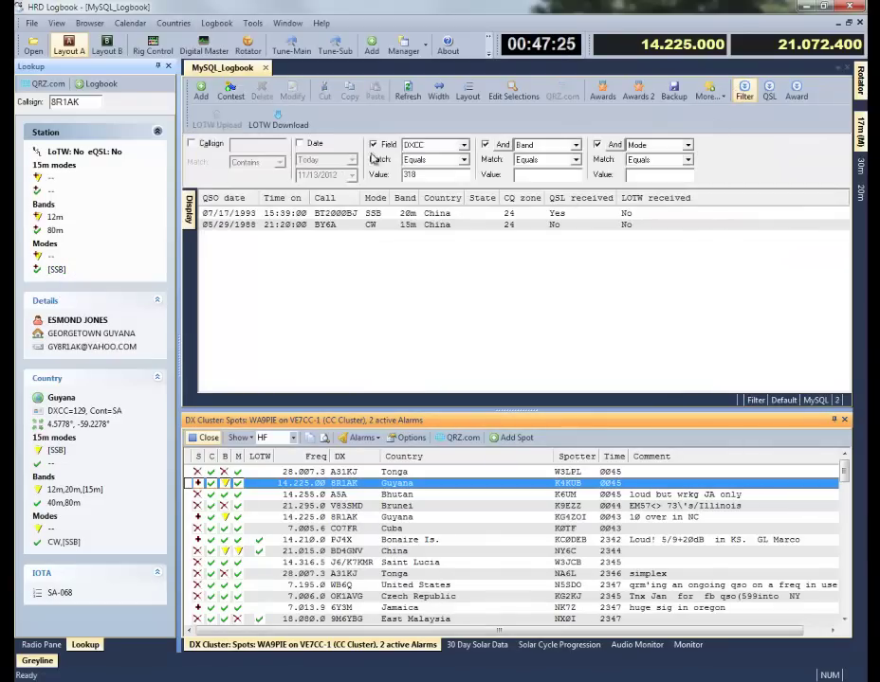
{"action": "left_click", "coordinate": [487, 145]}
{"action": "left_click", "coordinate": [373, 144]}
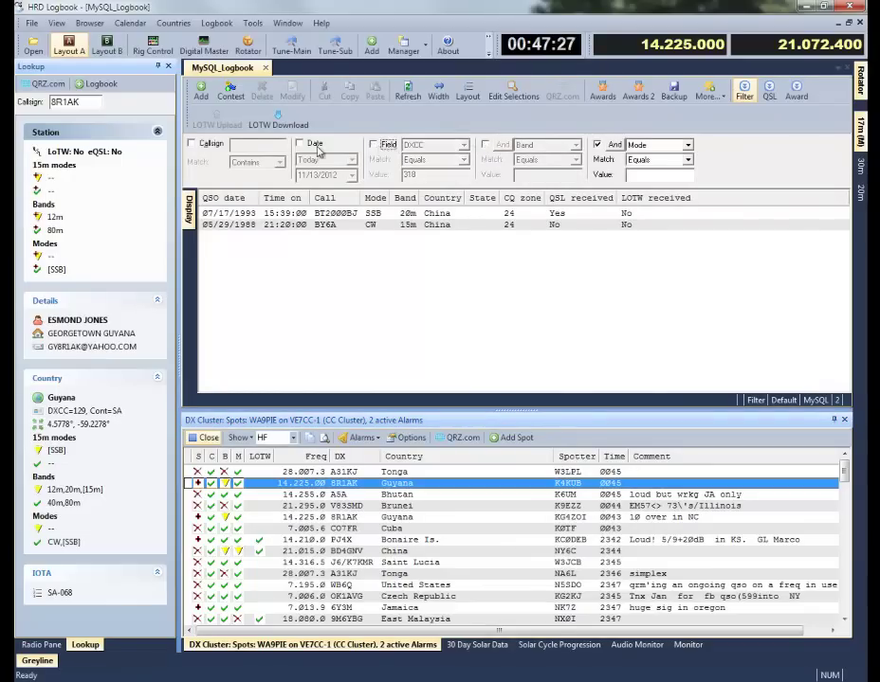
{"action": "left_click", "coordinate": [191, 143]}
{"action": "left_click", "coordinate": [243, 145]}
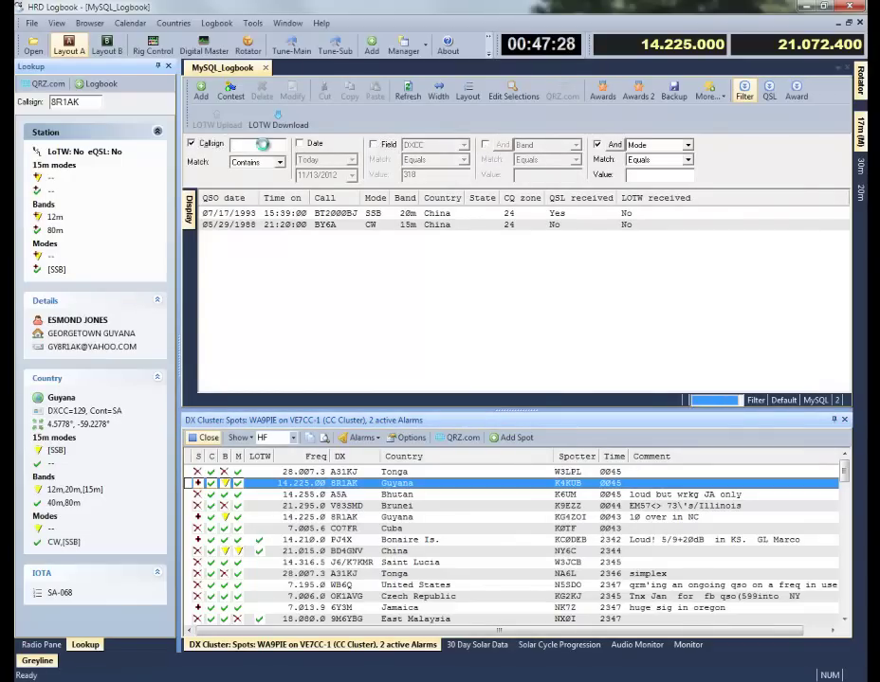
{"action": "type", "text": "8R1AK"}
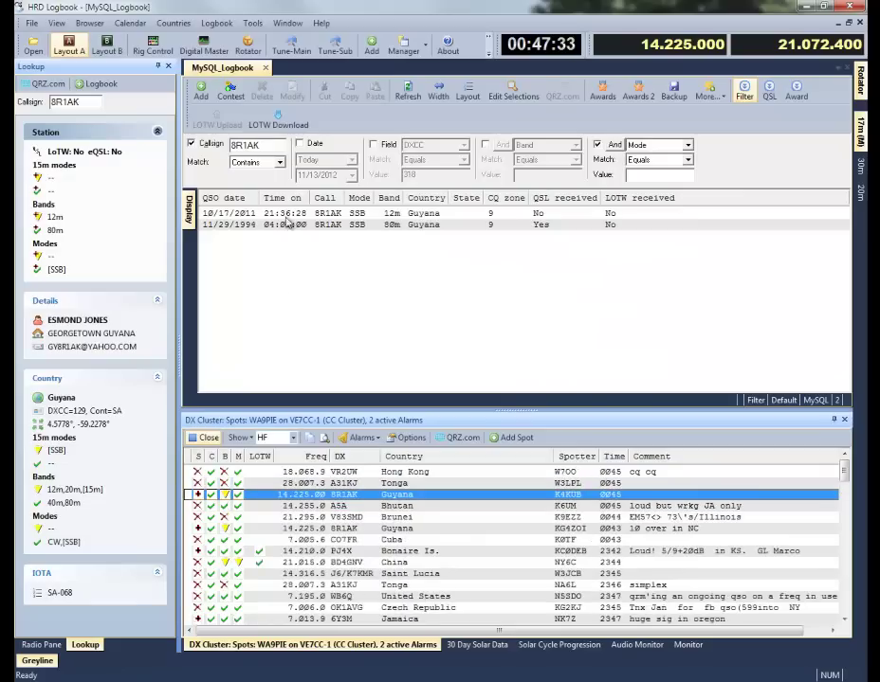
{"action": "left_click", "coordinate": [540, 227]}
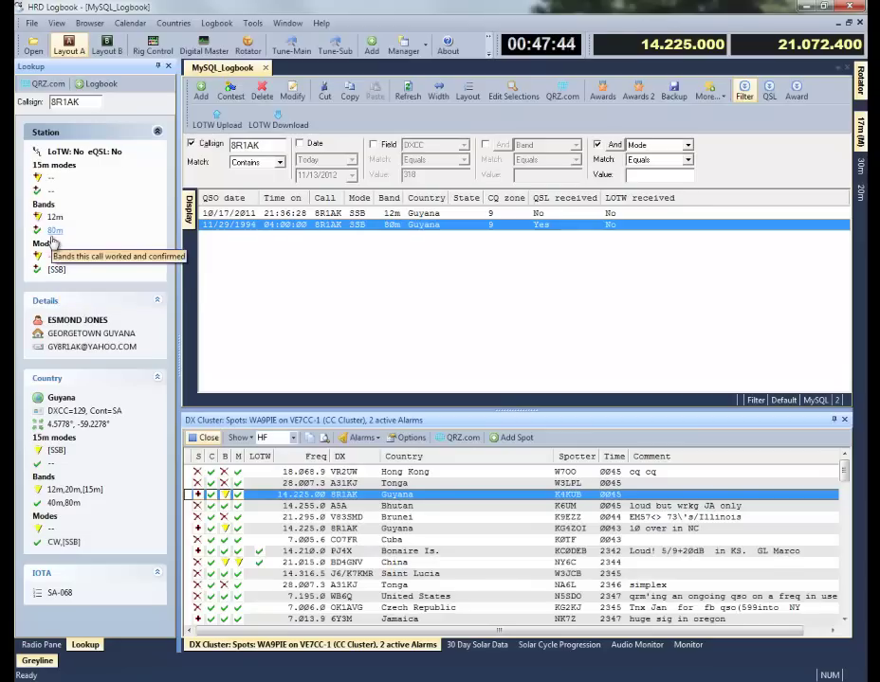
{"action": "left_click", "coordinate": [410, 215]}
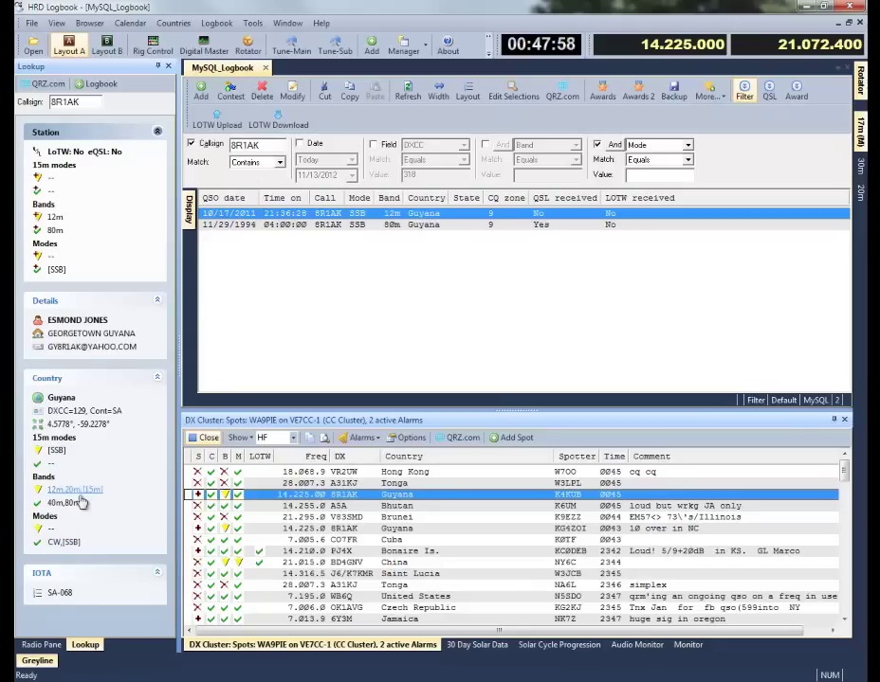
Replace the callsign filter with a DXCC filter equal to 129 to list all Guyana contacts
{"action": "left_click", "coordinate": [192, 145]}
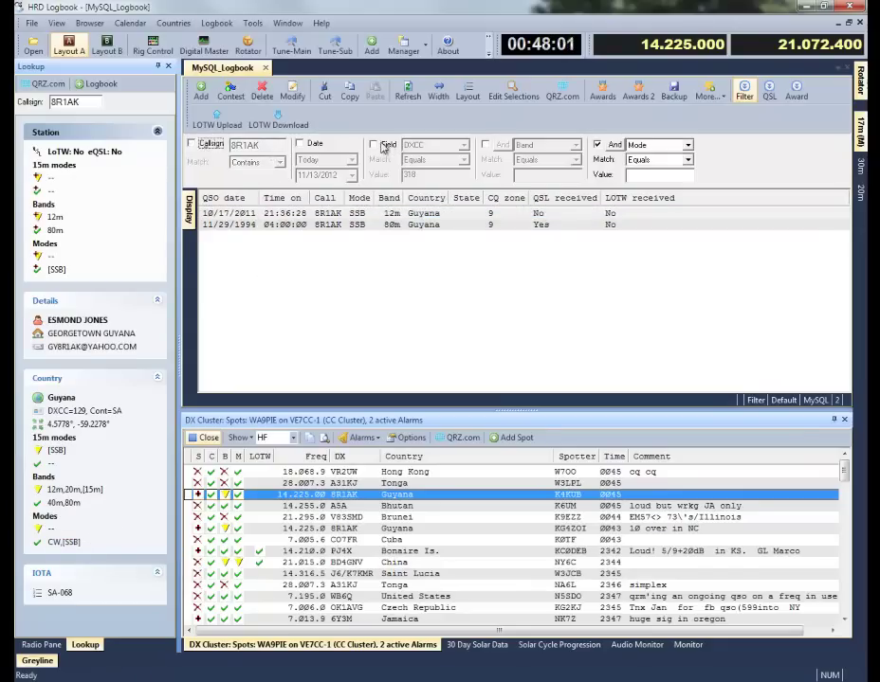
{"action": "left_click", "coordinate": [375, 146]}
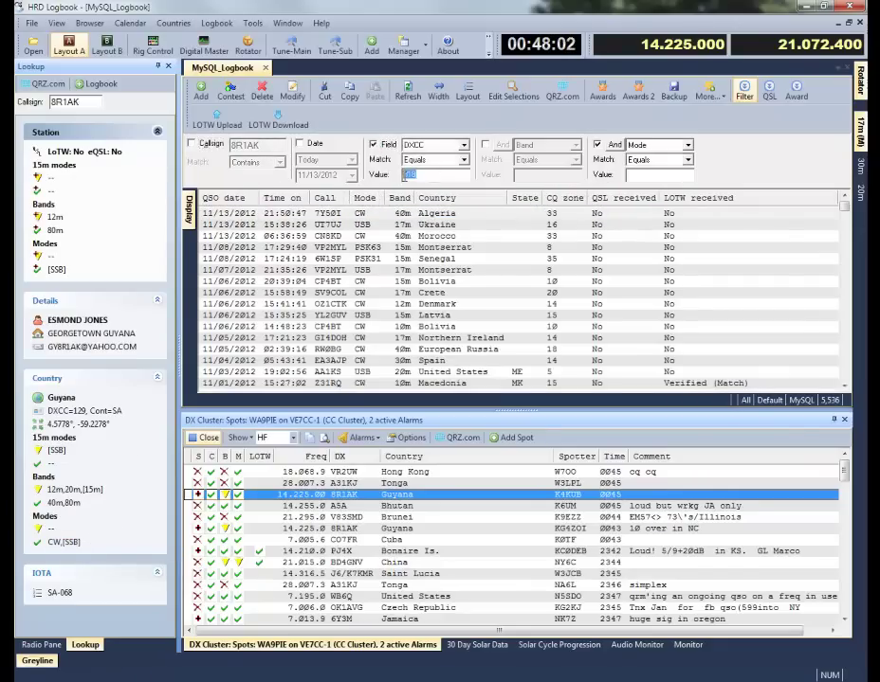
{"action": "type", "text": "12"}
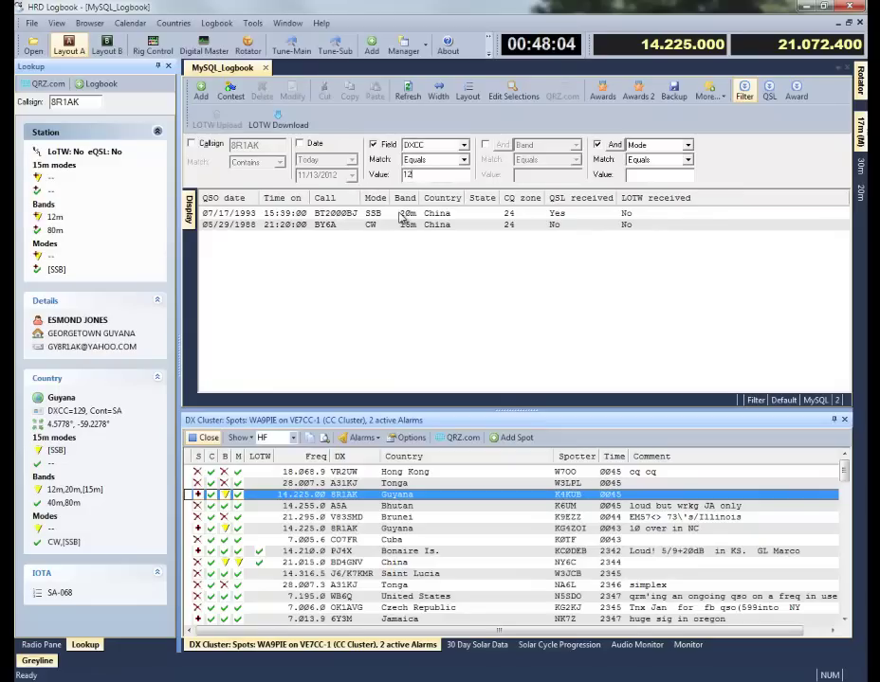
{"action": "type", "text": "9"}
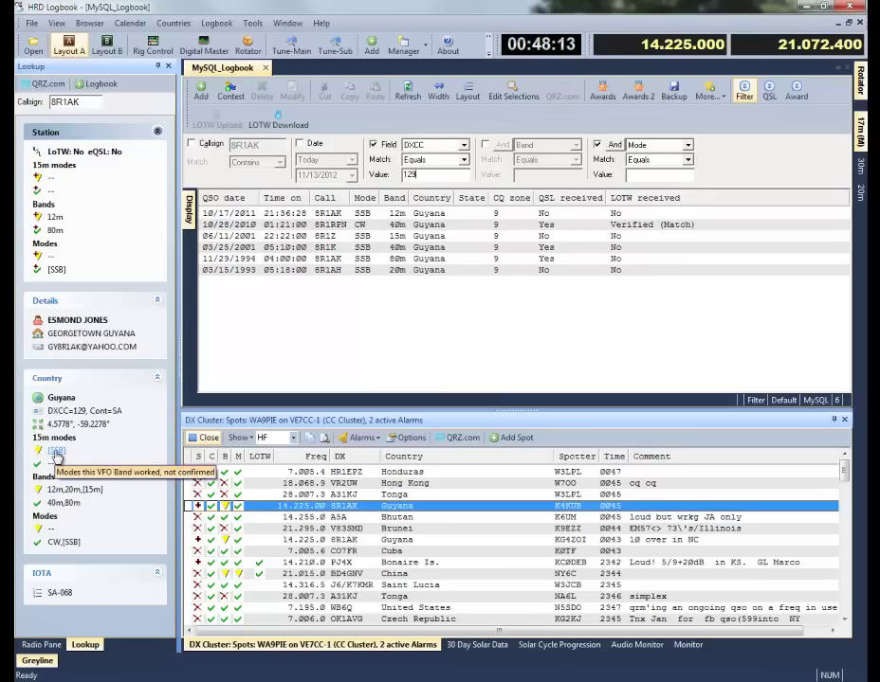
Compare the Guyana contacts' bands, modes and QSL/LOTW status with the country's worked and confirmed entries in the lookup
{"action": "left_click", "coordinate": [399, 238]}
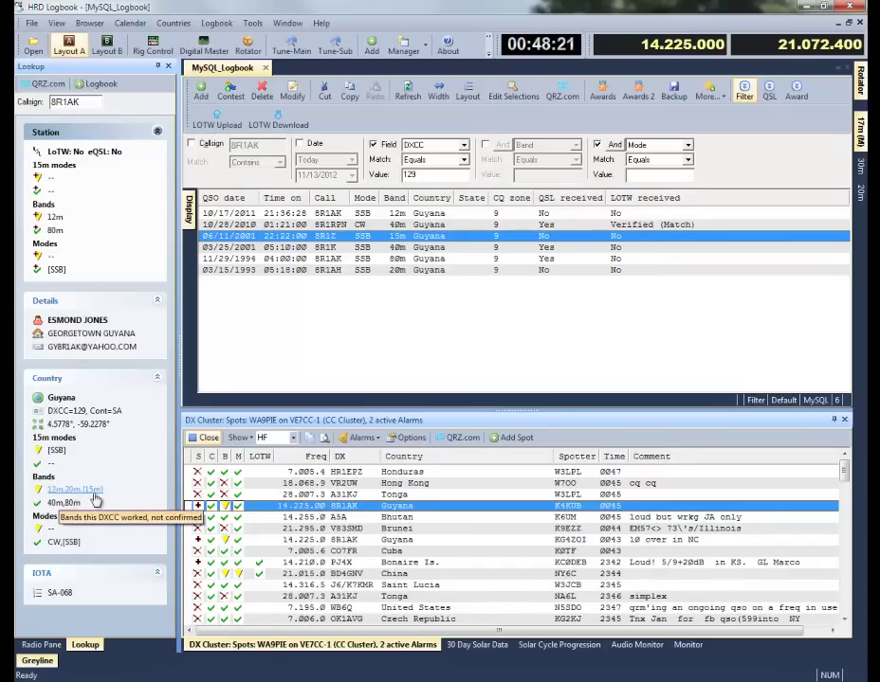
{"action": "left_click", "coordinate": [423, 216]}
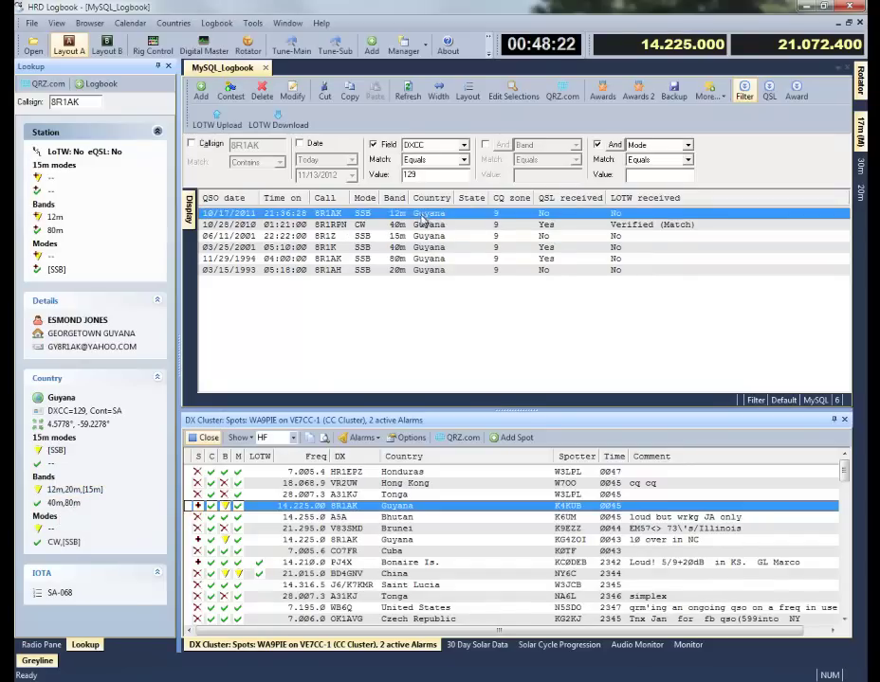
{"action": "left_click", "coordinate": [417, 270]}
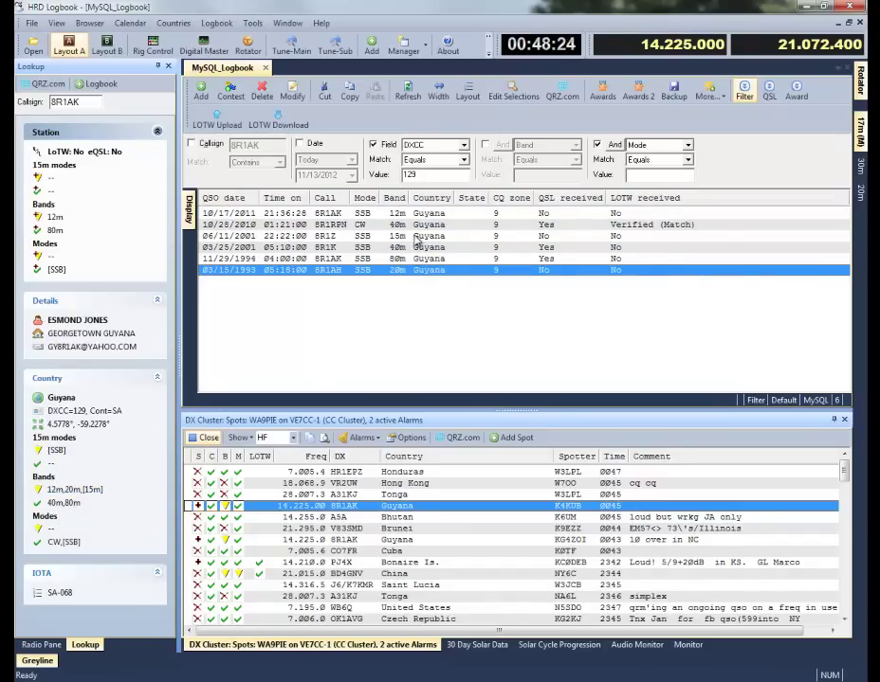
{"action": "left_click", "coordinate": [417, 237]}
{"action": "left_click", "coordinate": [425, 216]}
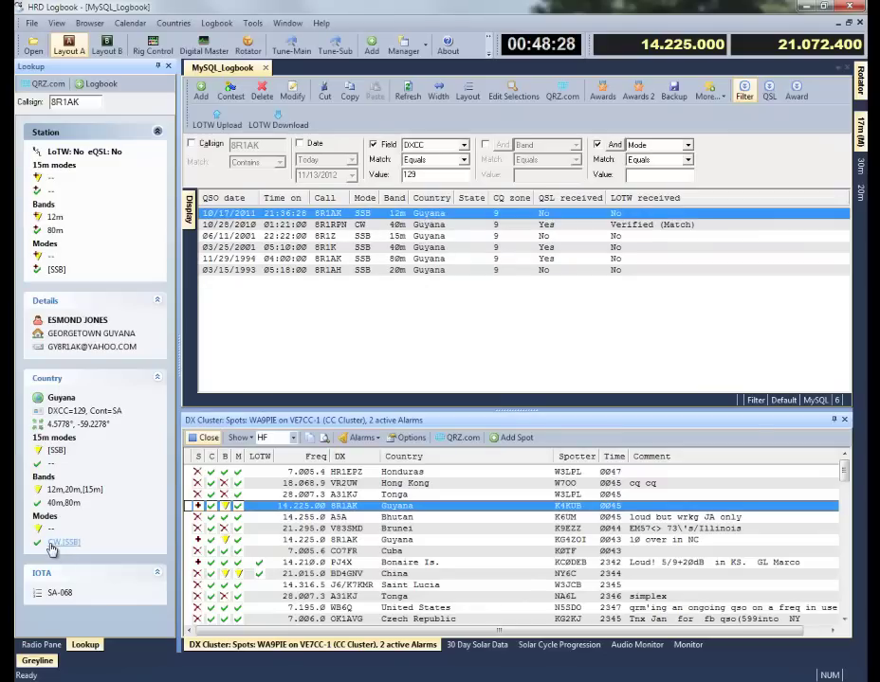
{"action": "left_click", "coordinate": [422, 226]}
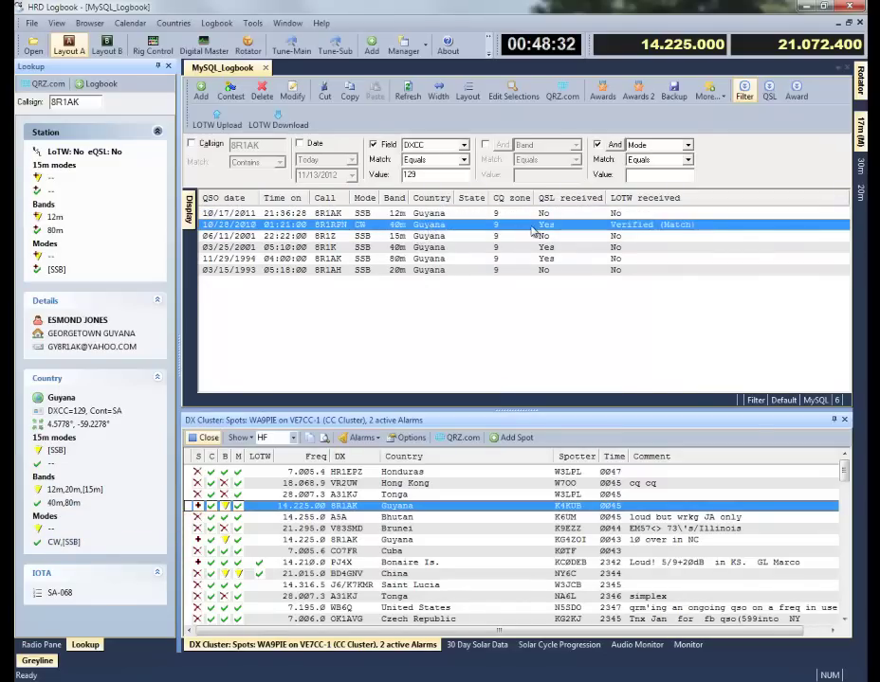
{"action": "left_click", "coordinate": [515, 259]}
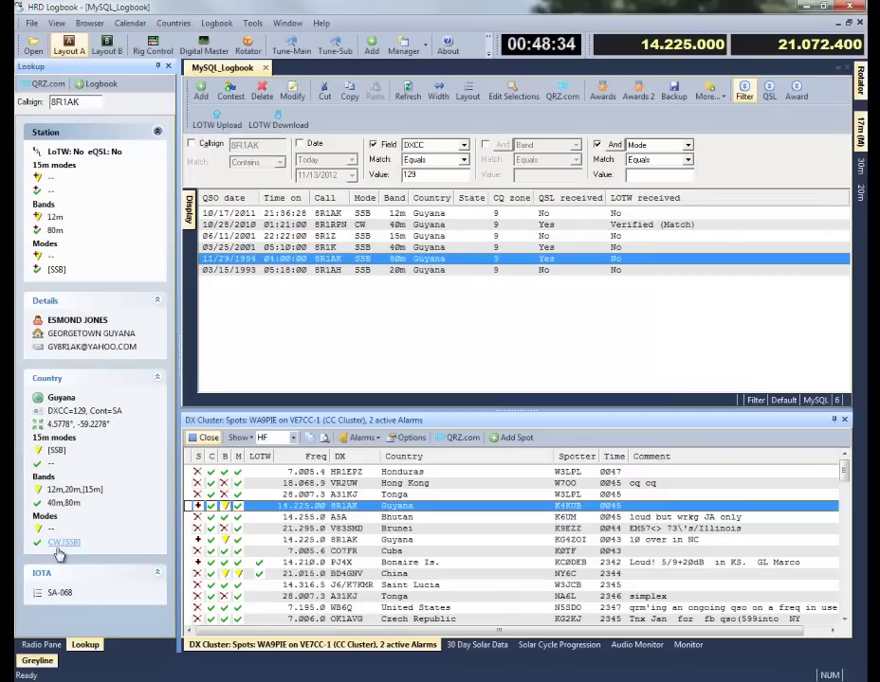
{"action": "left_click", "coordinate": [341, 225]}
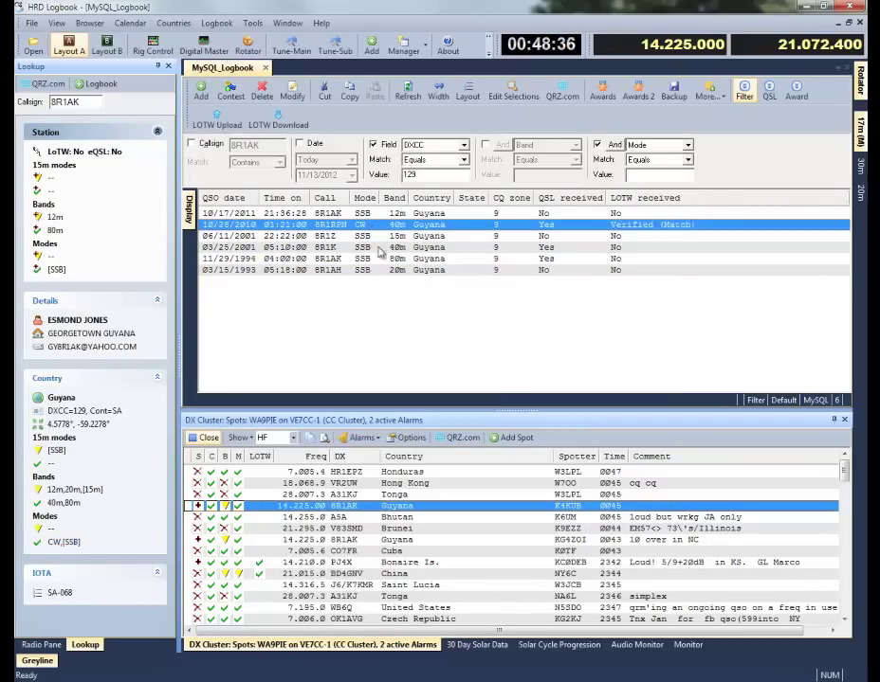
{"action": "left_click", "coordinate": [417, 248]}
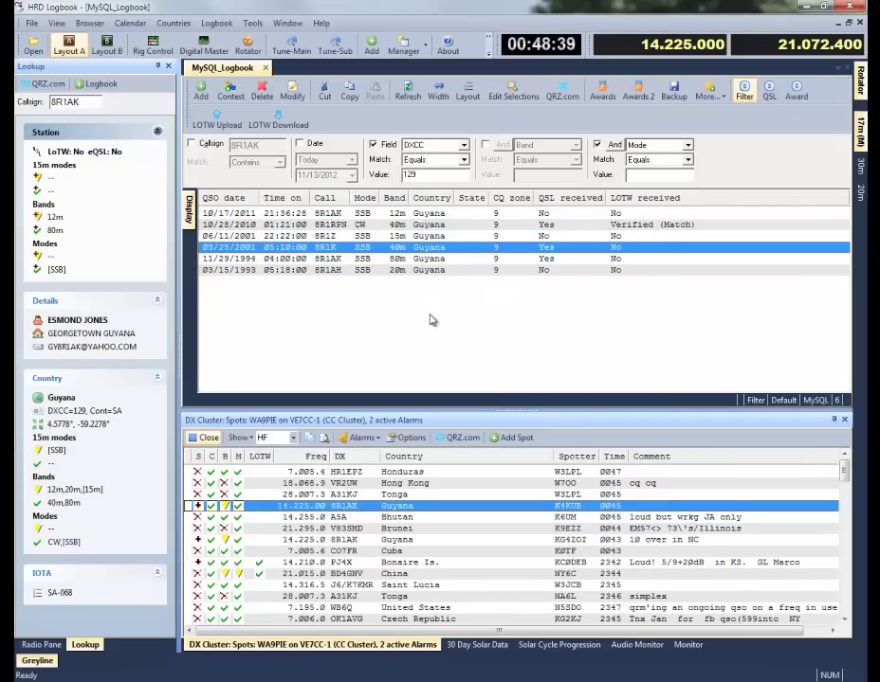